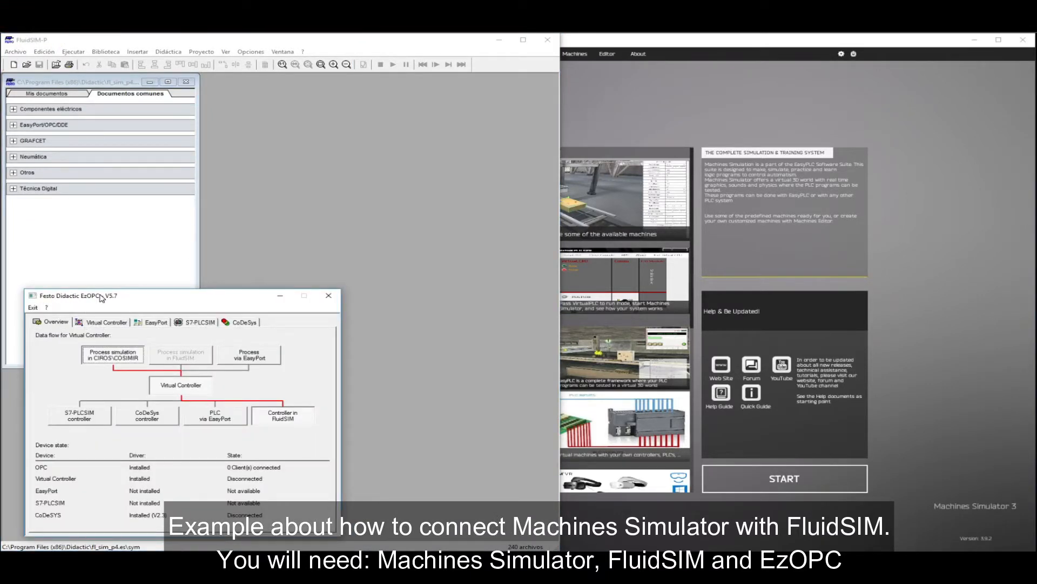
Create a new FluidSIM circuit and place one FluidSIM input port with one FluidSIM output port above it.
left_click(293, 198)
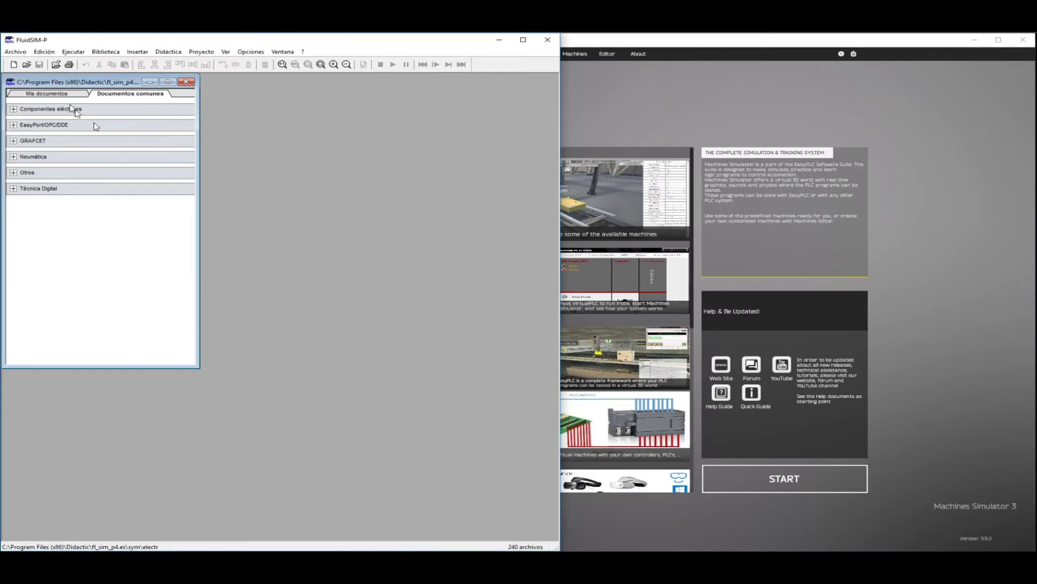
left_click(13, 64)
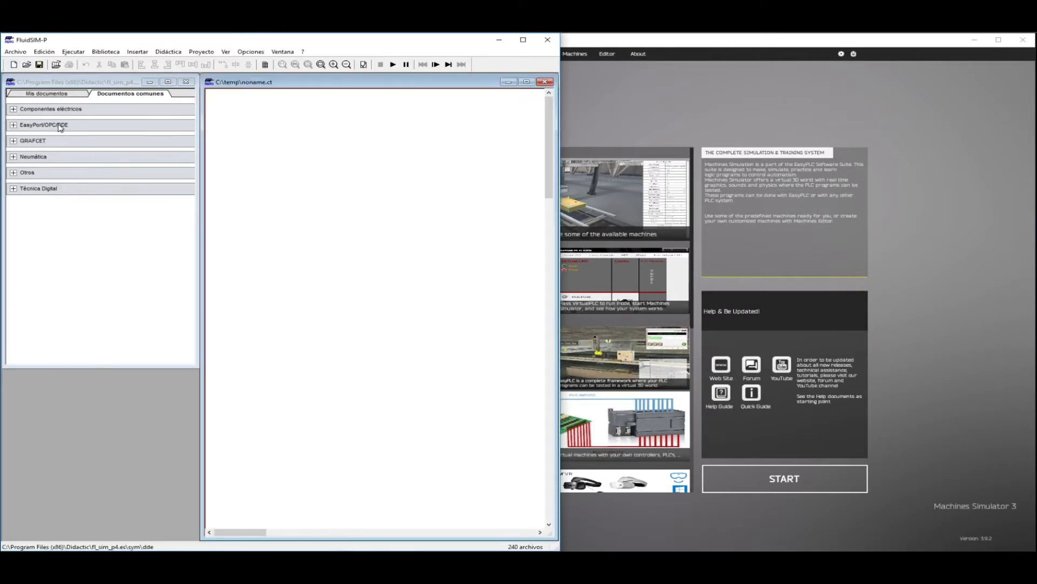
left_click(14, 126)
left_click(172, 151)
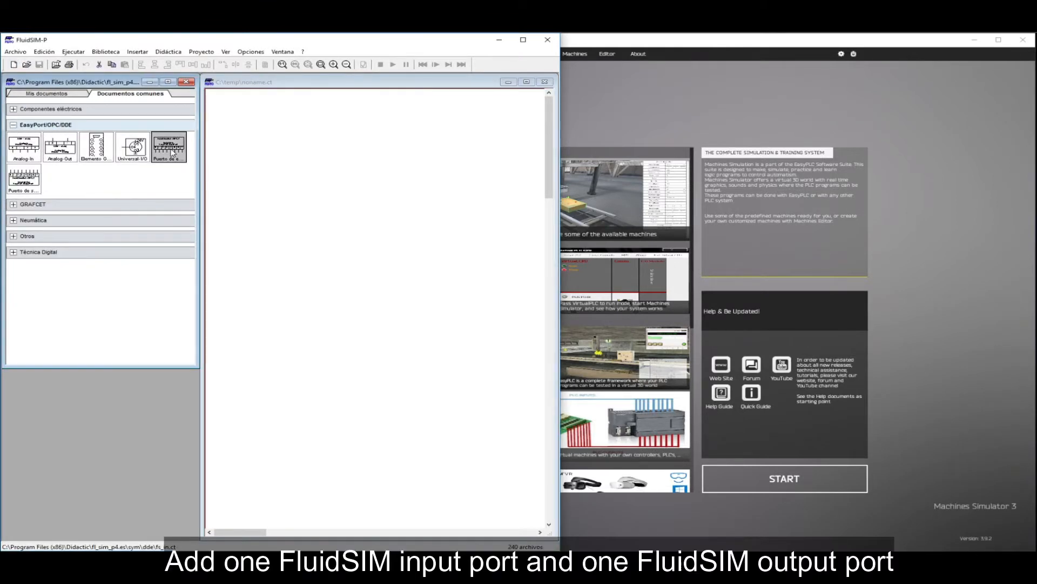
left_click_drag(172, 153, 361, 305)
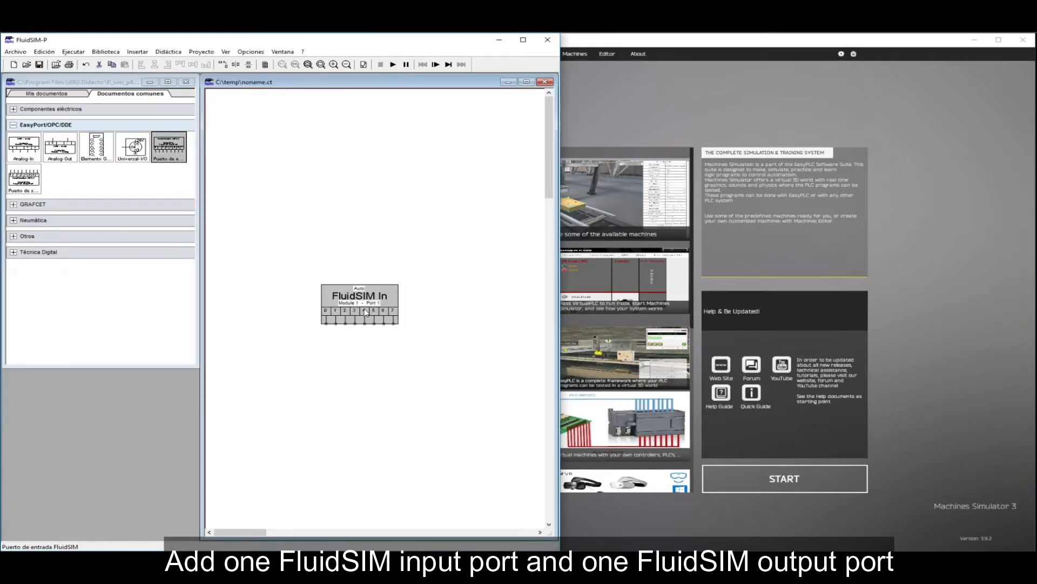
left_click_drag(24, 178, 359, 242)
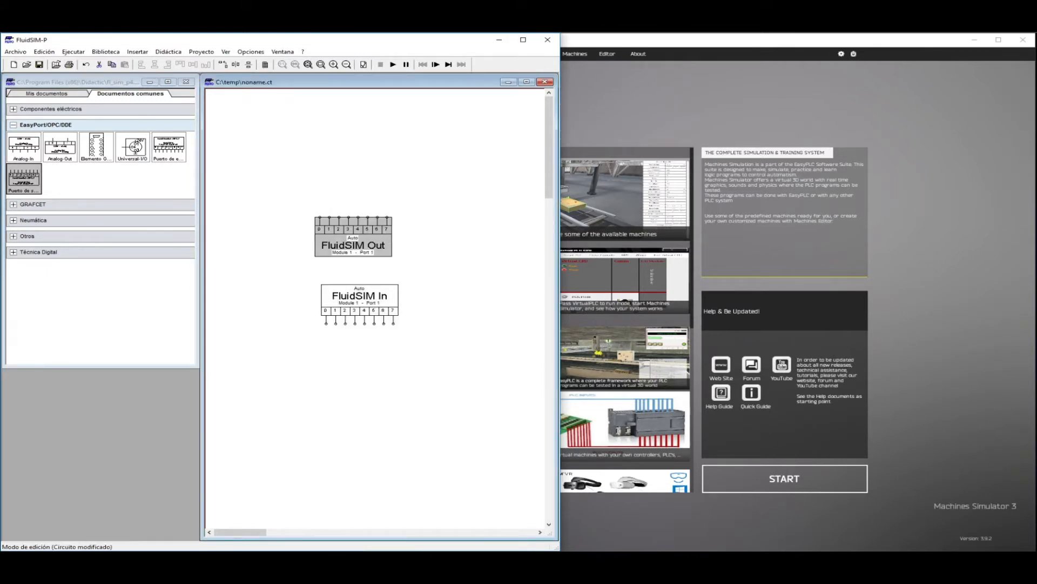
Set the OPC/DDE communication to Modo OPC and shift the FluidSIM input port slightly left under the output port.
left_click(250, 52)
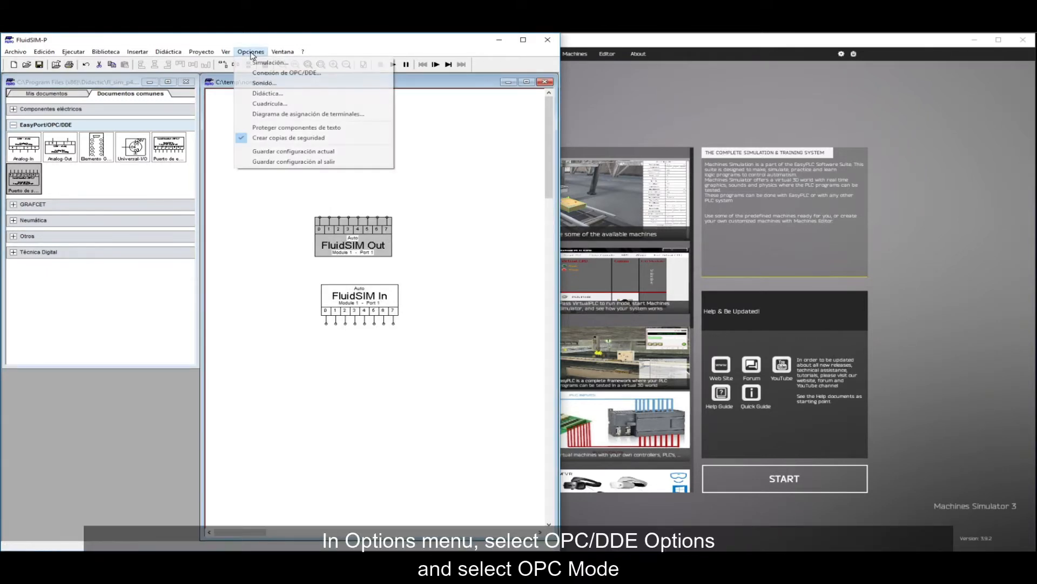
left_click(328, 75)
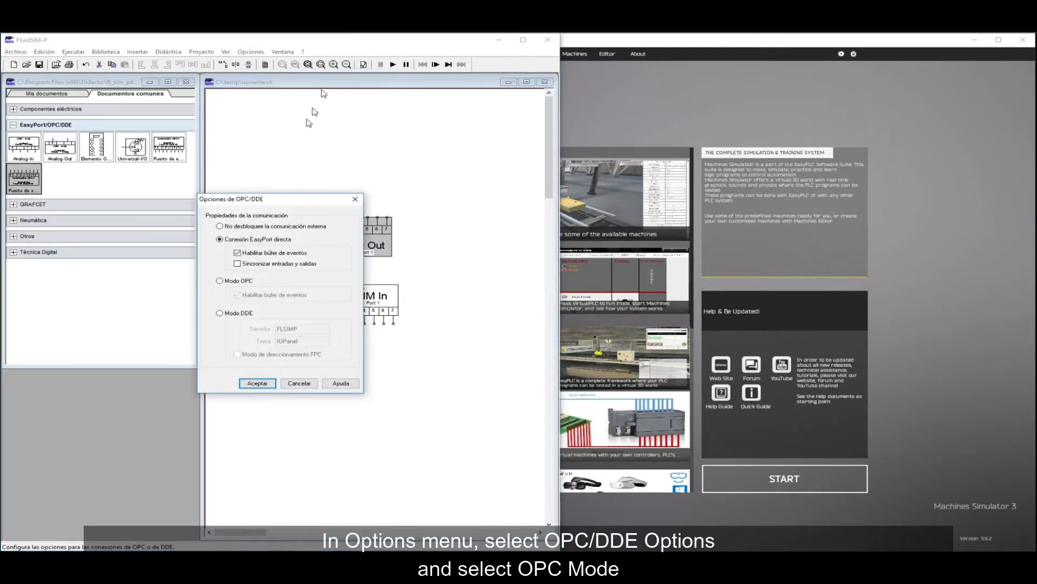
left_click(219, 281)
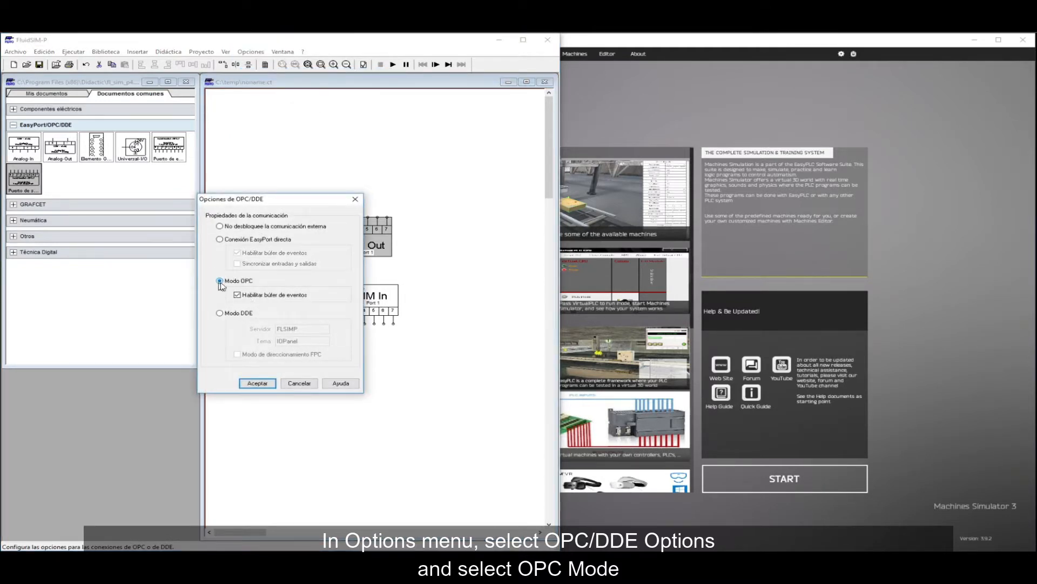
left_click(258, 383)
left_click_drag(378, 295, 365, 295)
Assign the OPC server FestoDidactic.EzOPC.2 in the FluidSIM output port's properties.
left_click(356, 243)
right_click(359, 240)
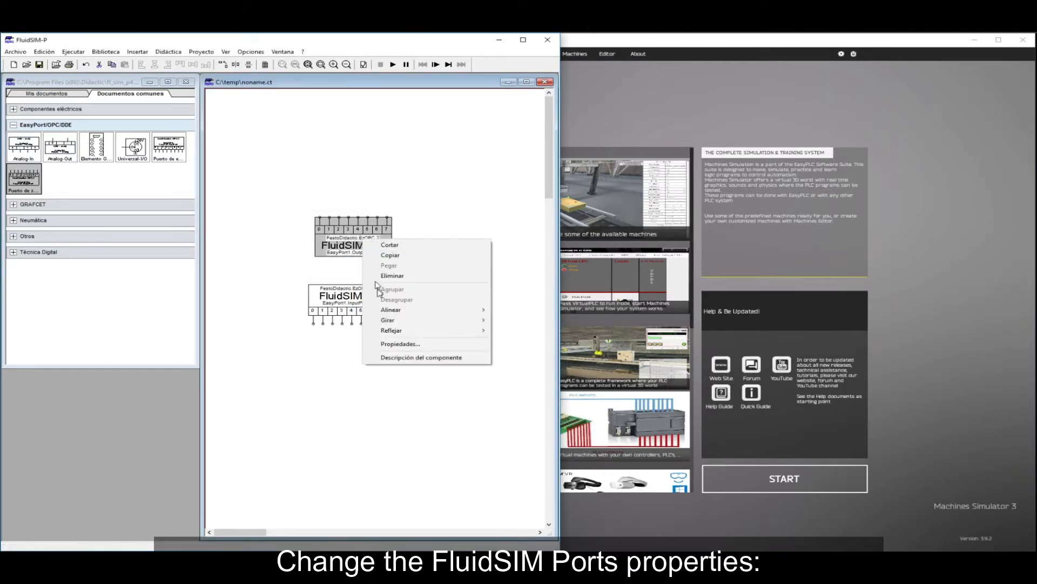
left_click(409, 344)
left_click(344, 276)
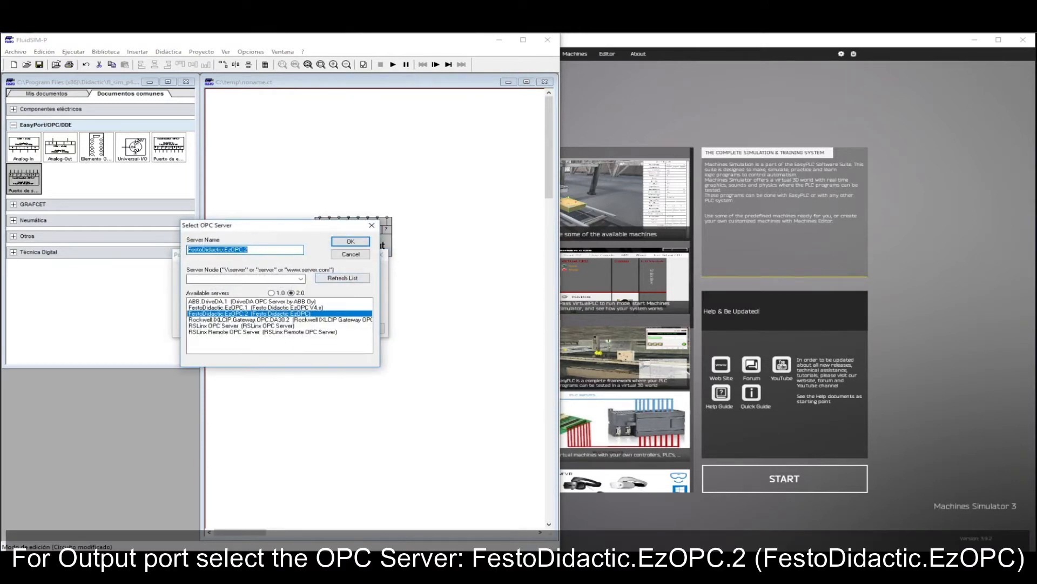
left_click(222, 317)
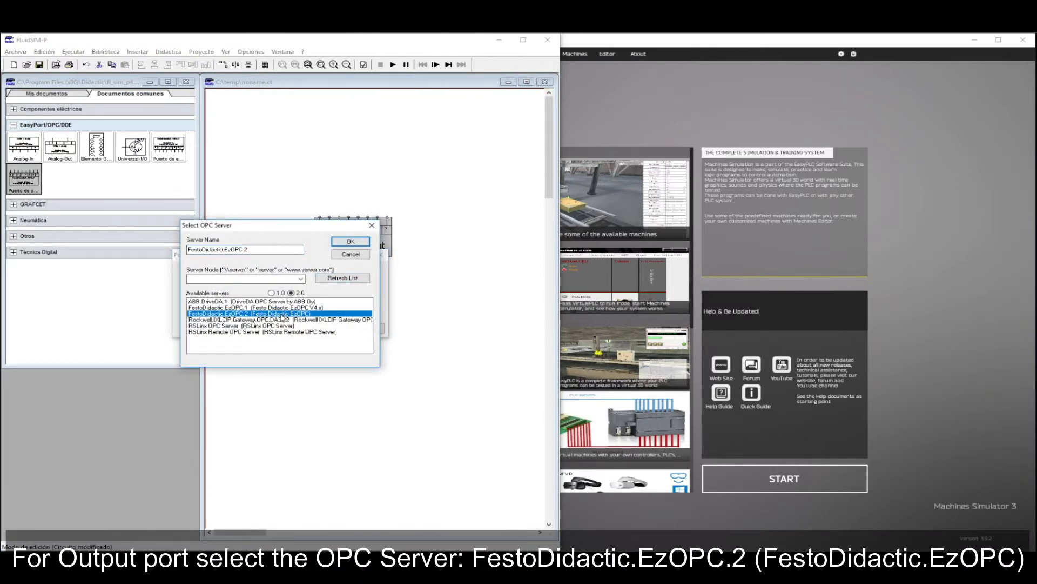
left_click(350, 241)
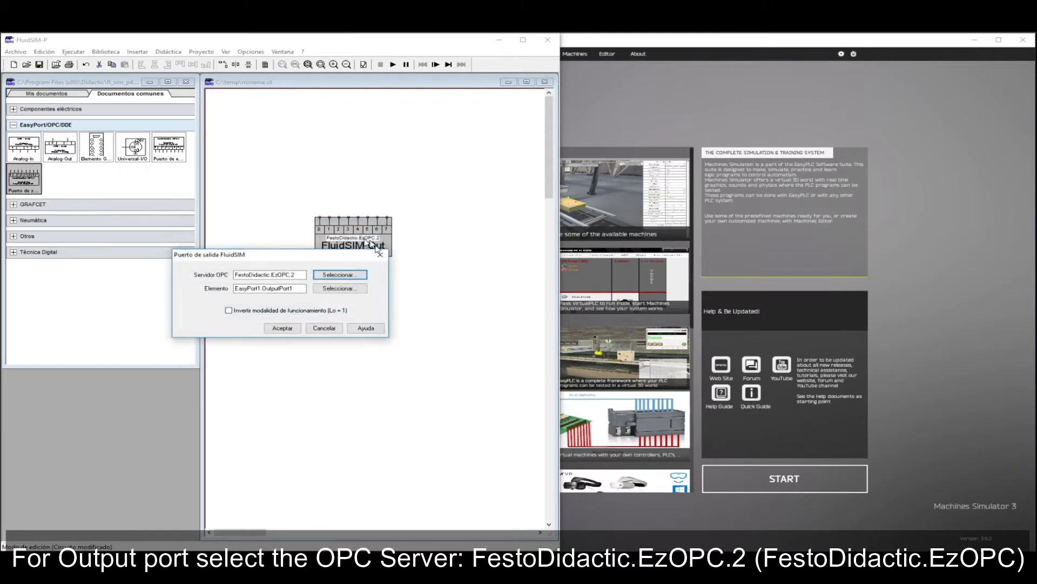
Set the output port's element to VirtualPLC.EB1 and accept its properties.
left_click(346, 289)
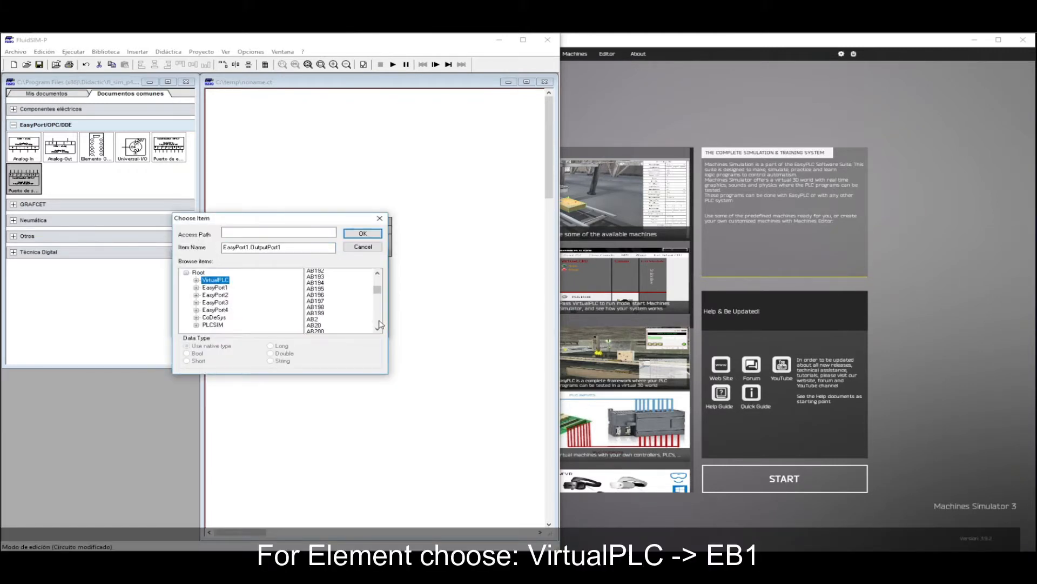
left_click(321, 290)
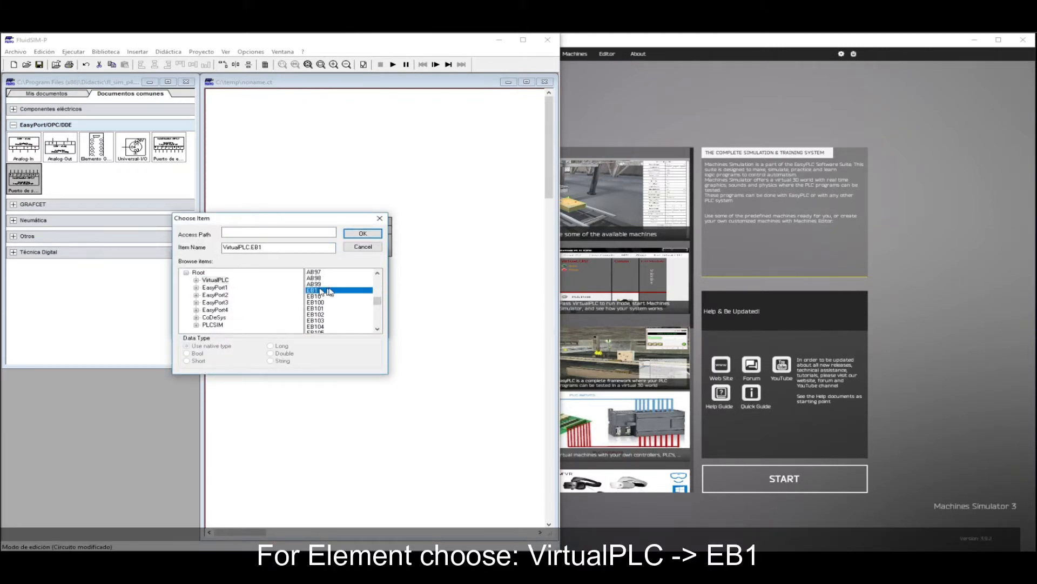
left_click(362, 234)
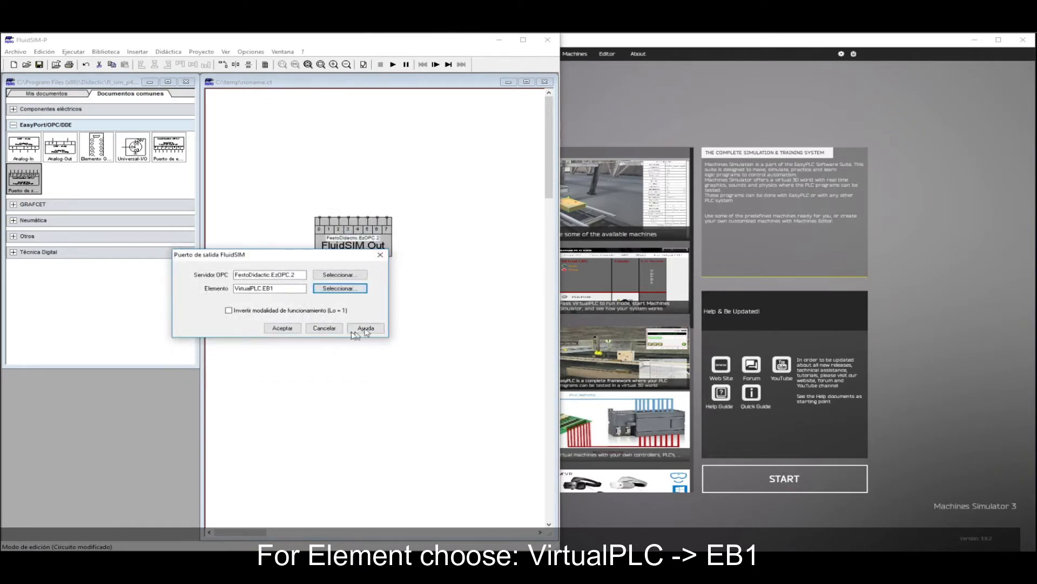
left_click(282, 328)
Assign the OPC server FestoDidactic.EzOPC.2 in the FluidSIM input port's properties.
left_click(354, 297)
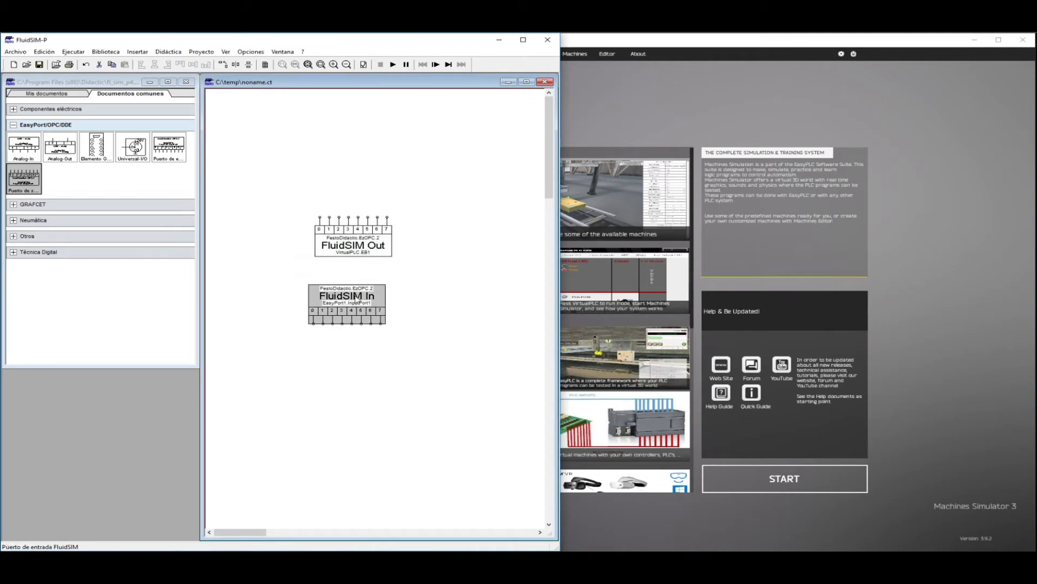
right_click(354, 296)
left_click(402, 401)
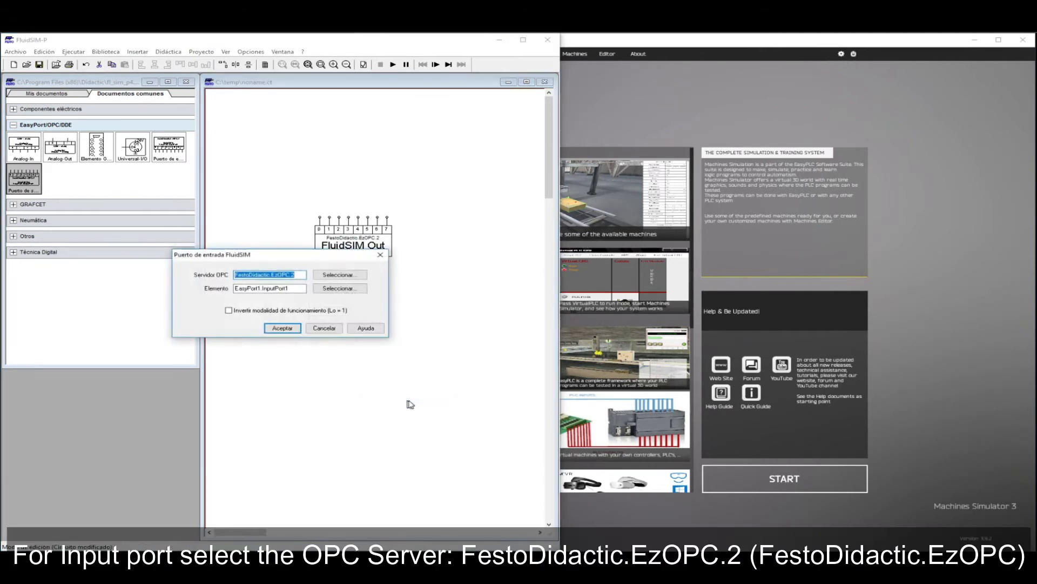
left_click(338, 277)
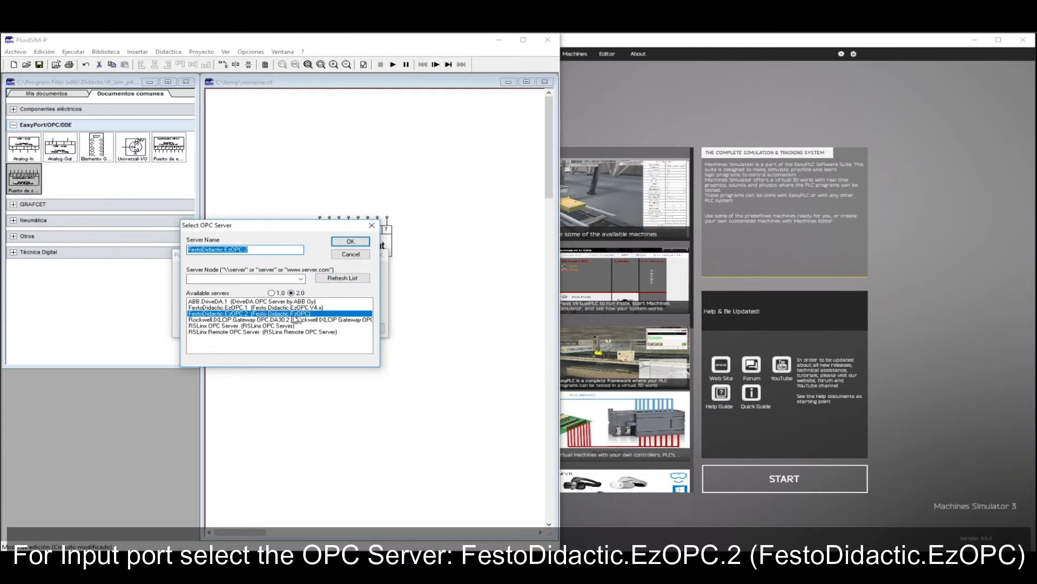
left_click(367, 244)
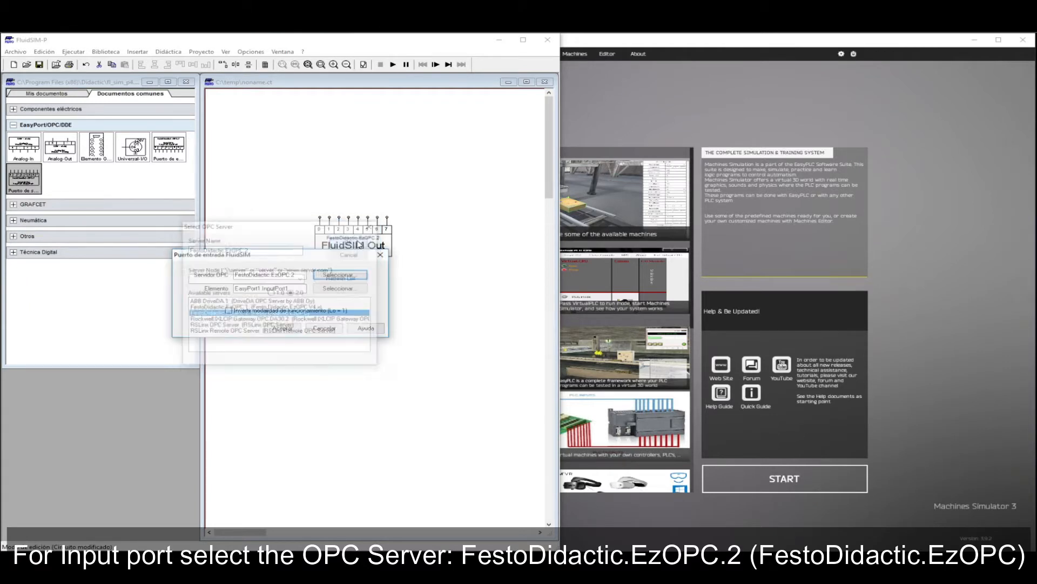
Set the input port's element to VirtualPLC.AB1.
left_click(338, 289)
left_click(216, 280)
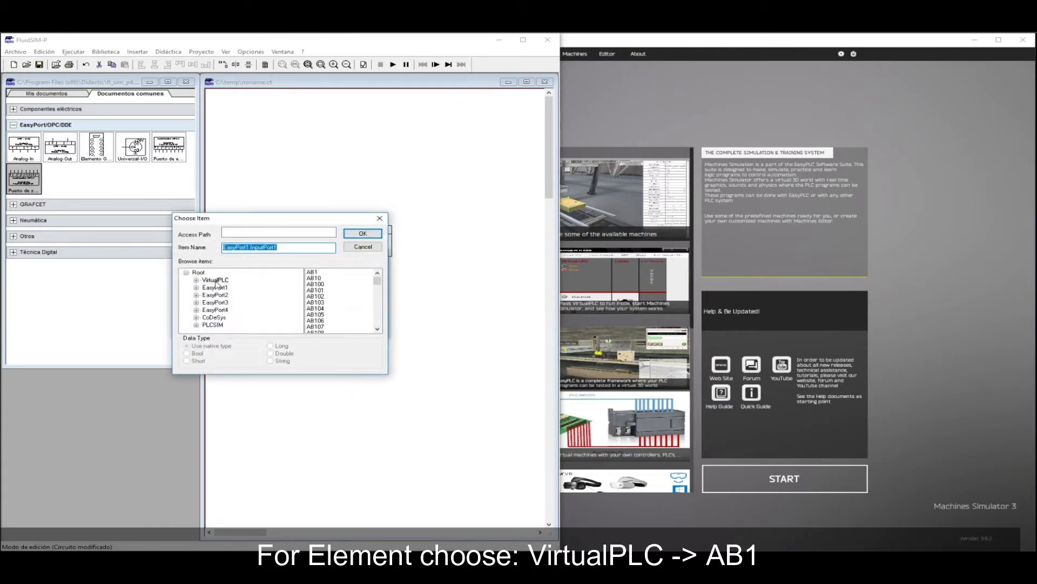
left_click(318, 273)
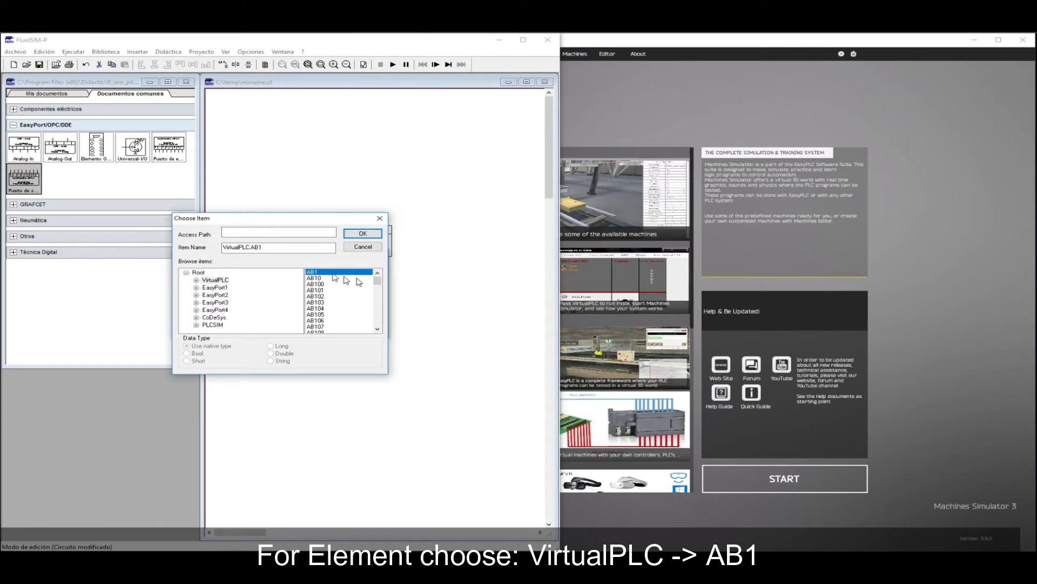
left_click(367, 234)
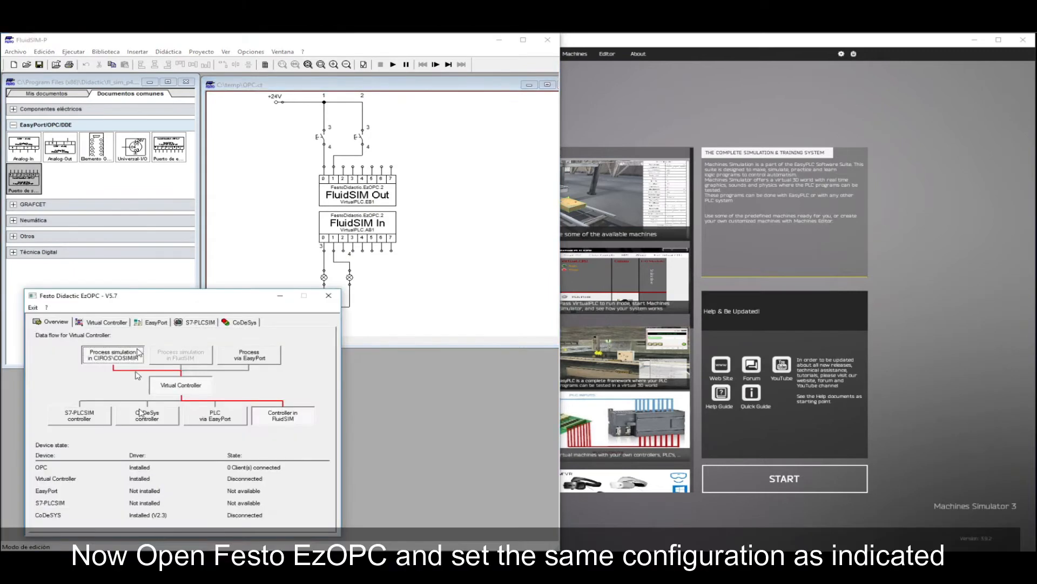
Move the EzOPC window slightly, return to FluidSIM and start simulating the OPC.ct circuit.
left_click_drag(155, 303, 165, 293)
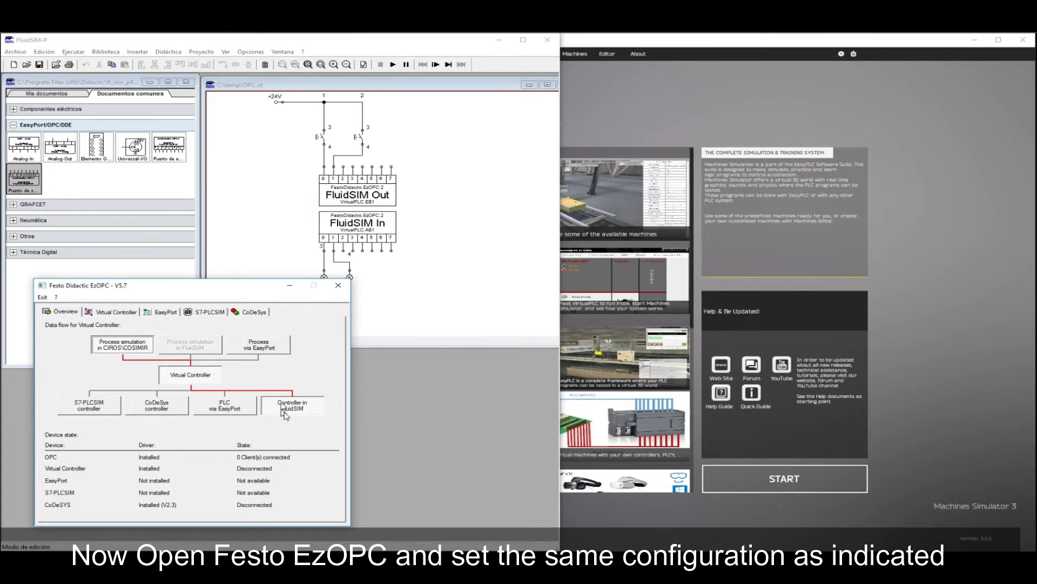
left_click(405, 125)
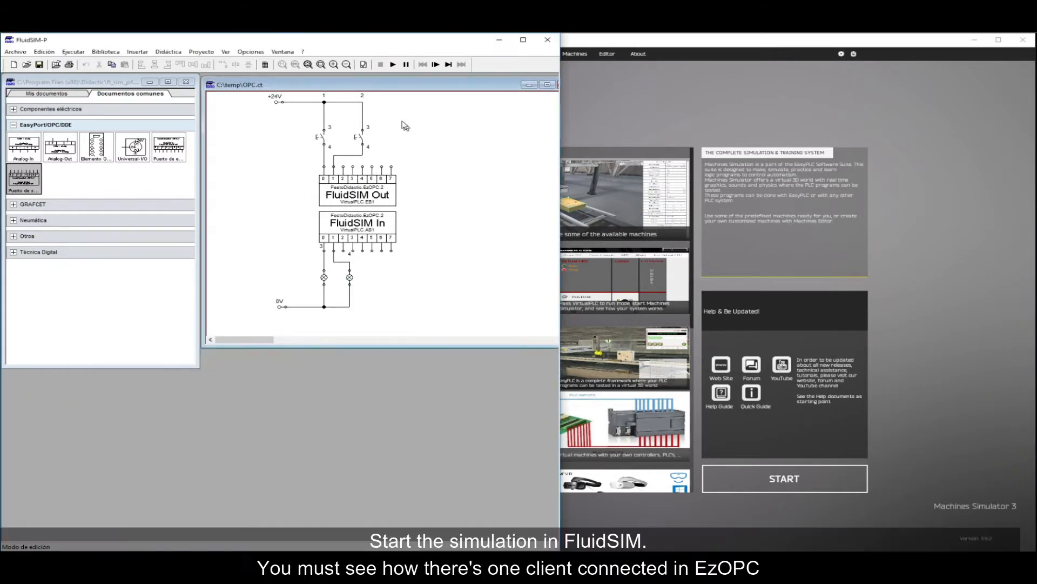
left_click(394, 66)
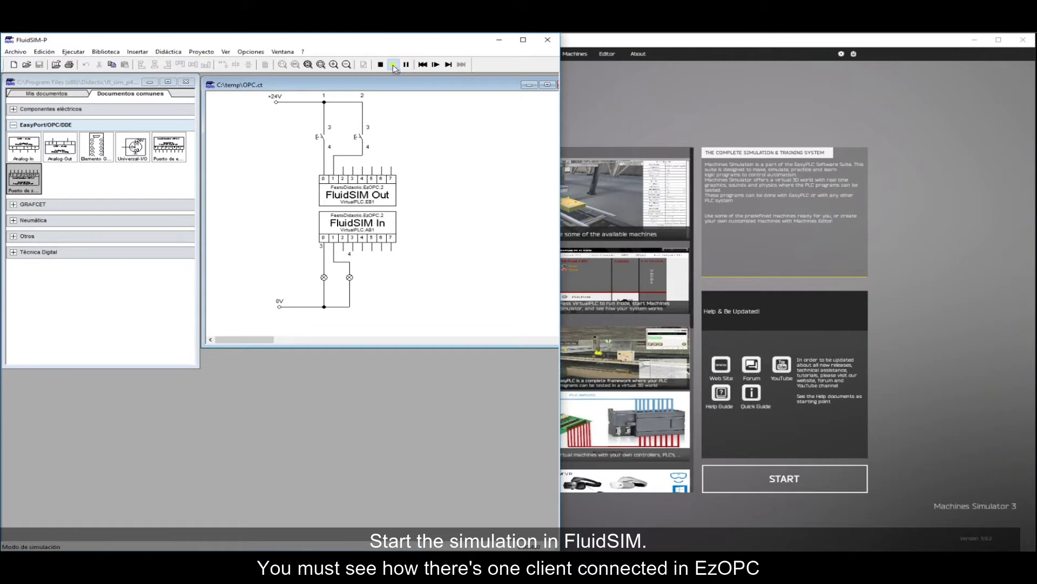
Switch to Festo Didactic EzOPC, check the OPC client connection and show the Virtual Controller's I/O display.
left_click(199, 560)
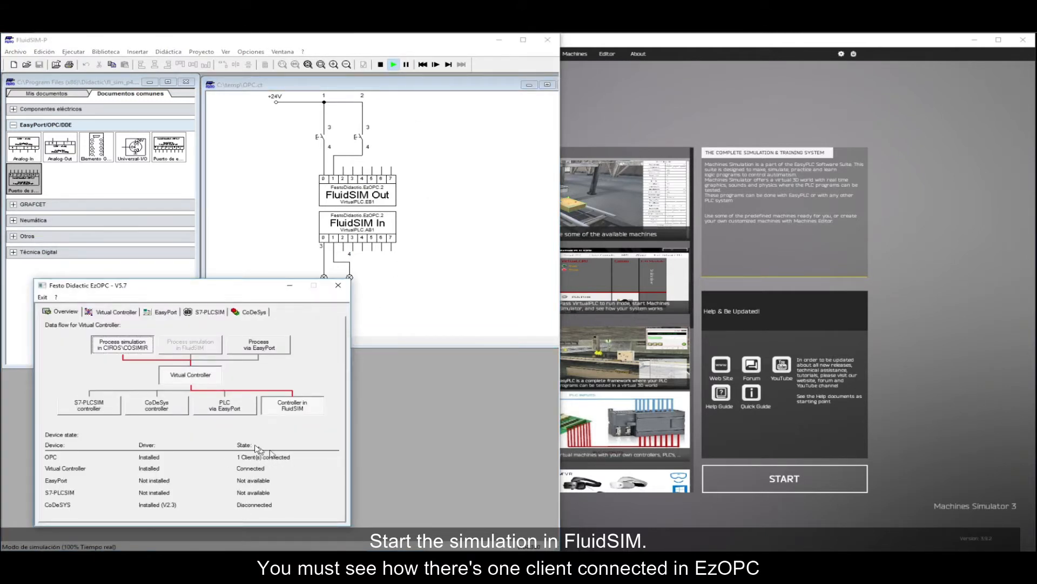
left_click(133, 315)
left_click_drag(178, 292, 212, 312)
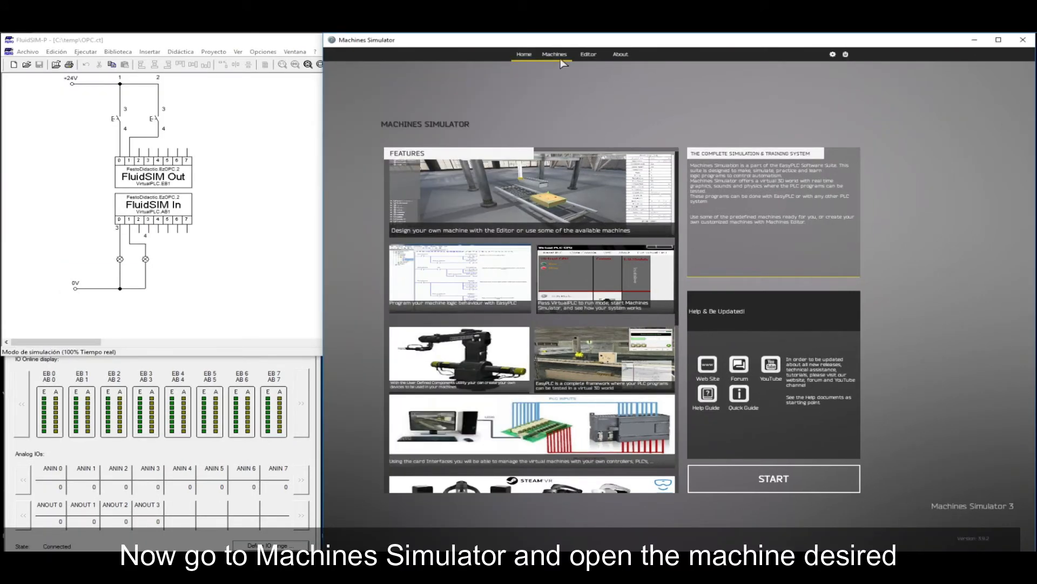
Switch to Machines Simulator and start the machine named My Machine.
left_click(560, 59)
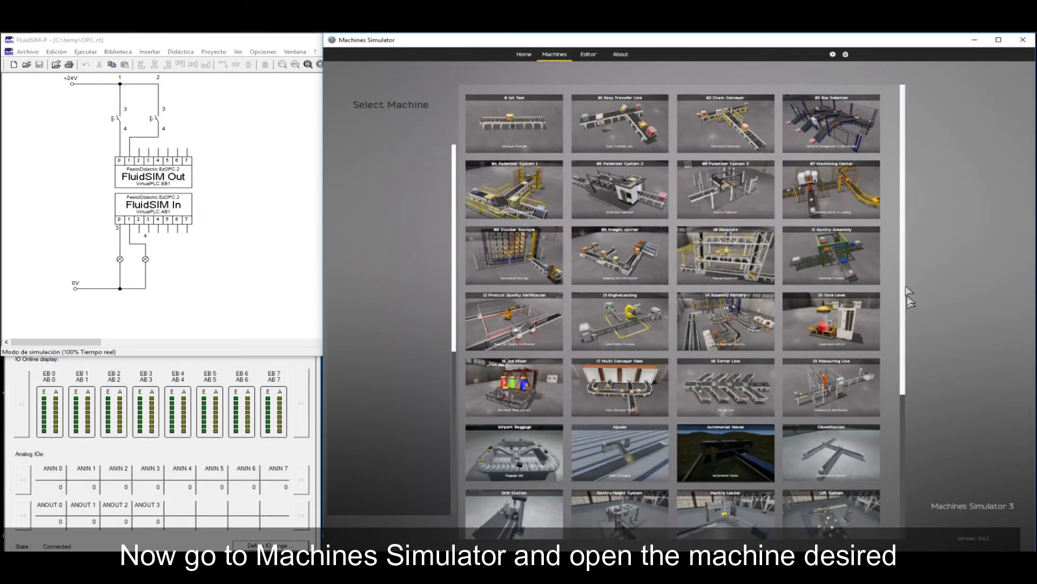
left_click_drag(903, 300, 911, 458)
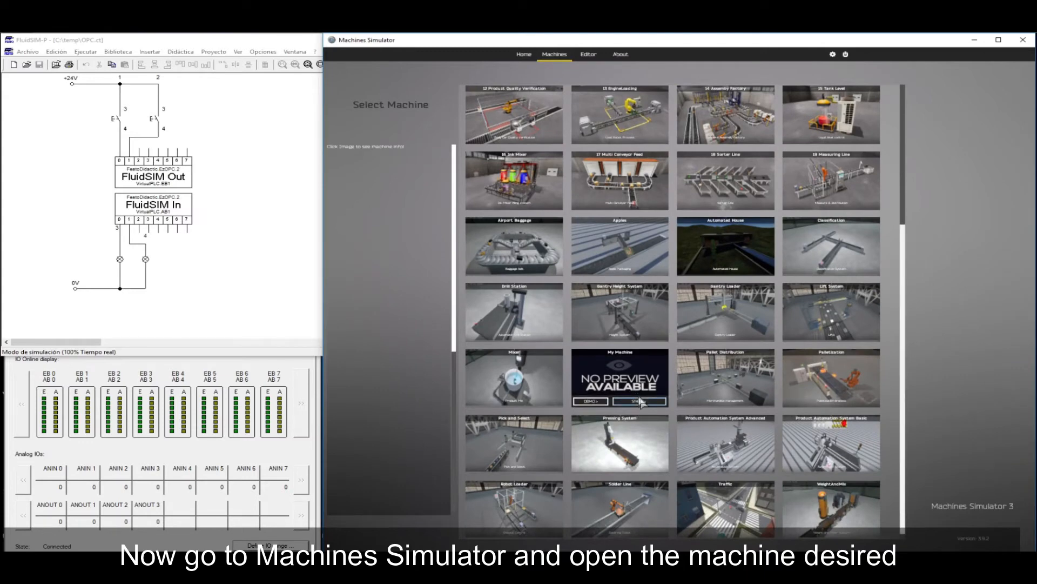
left_click(640, 402)
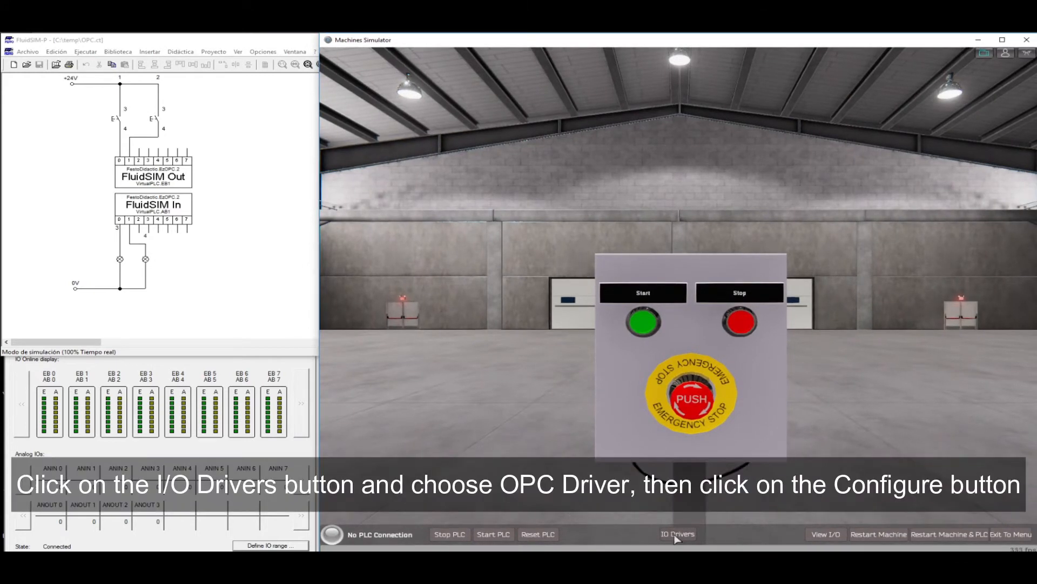
Choose OPCDriver as the machine's I/O driver.
left_click(677, 534)
left_click(569, 75)
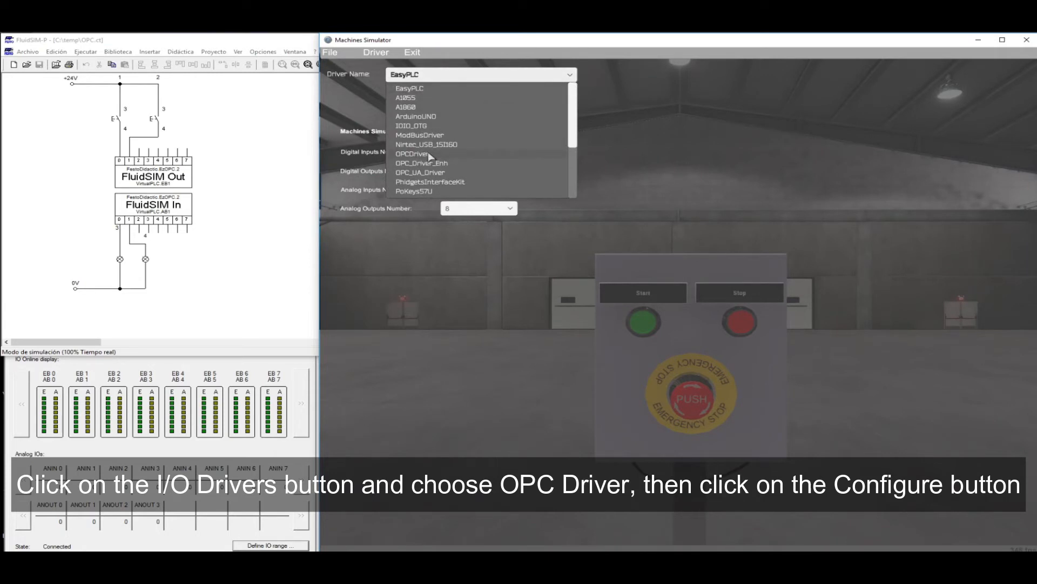
left_click(412, 154)
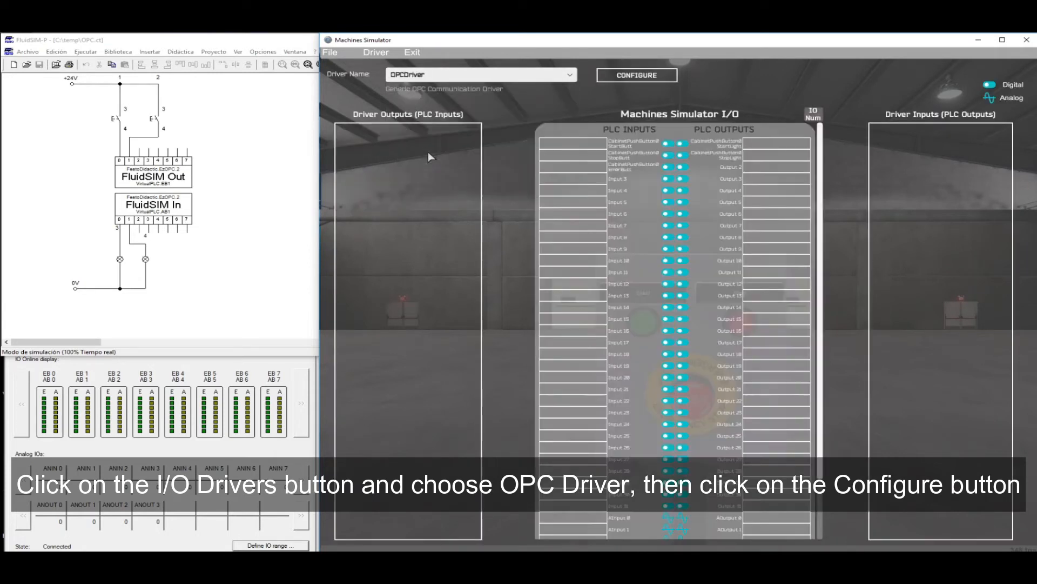
Open the OPC driver's configuration and select FestoDidactic.EzOPC from the detected OPC servers.
left_click(636, 77)
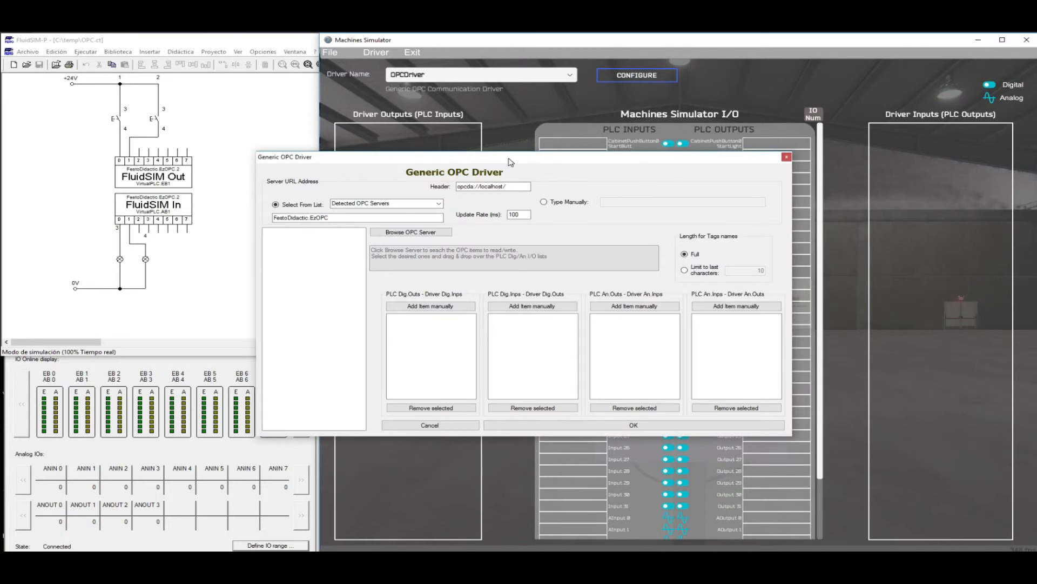
left_click_drag(509, 161, 619, 162)
left_click(550, 205)
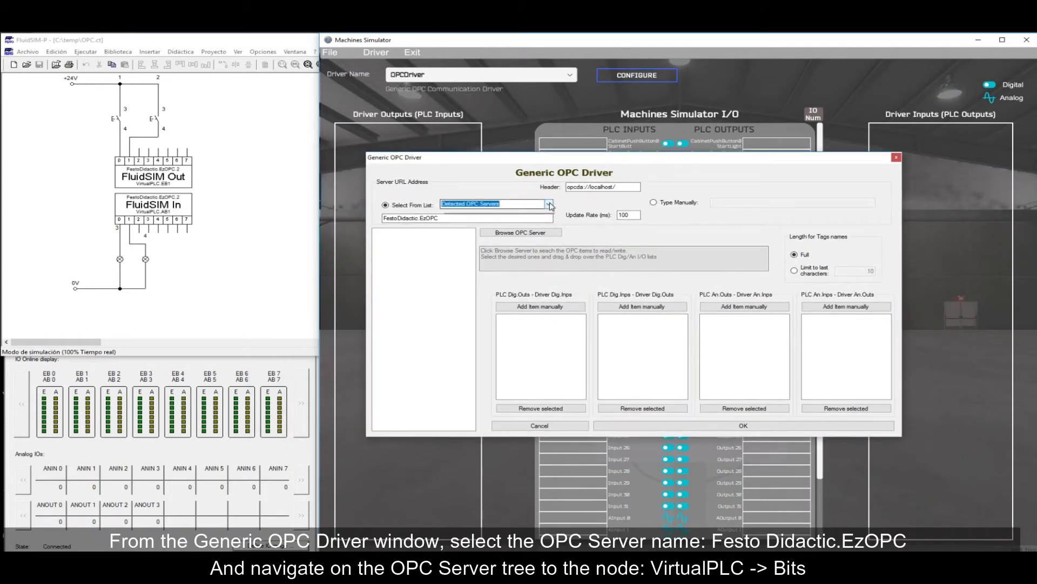
left_click(549, 205)
left_click(459, 213)
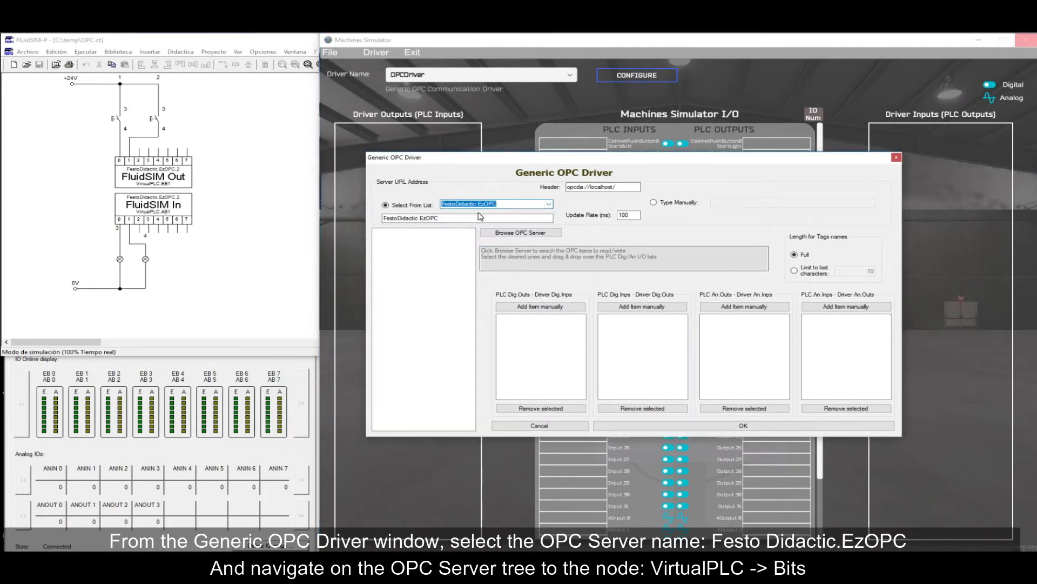
Browse the FestoDidactic.EzOPC server and expand its item tree down to the VirtualPLC Bits node.
left_click(530, 234)
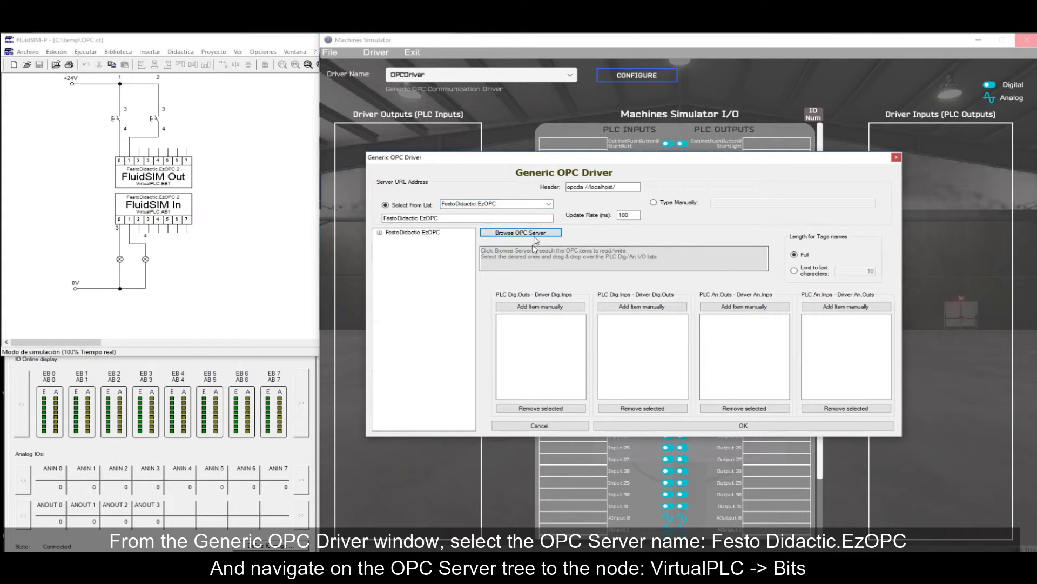
left_click(427, 234)
left_click(379, 233)
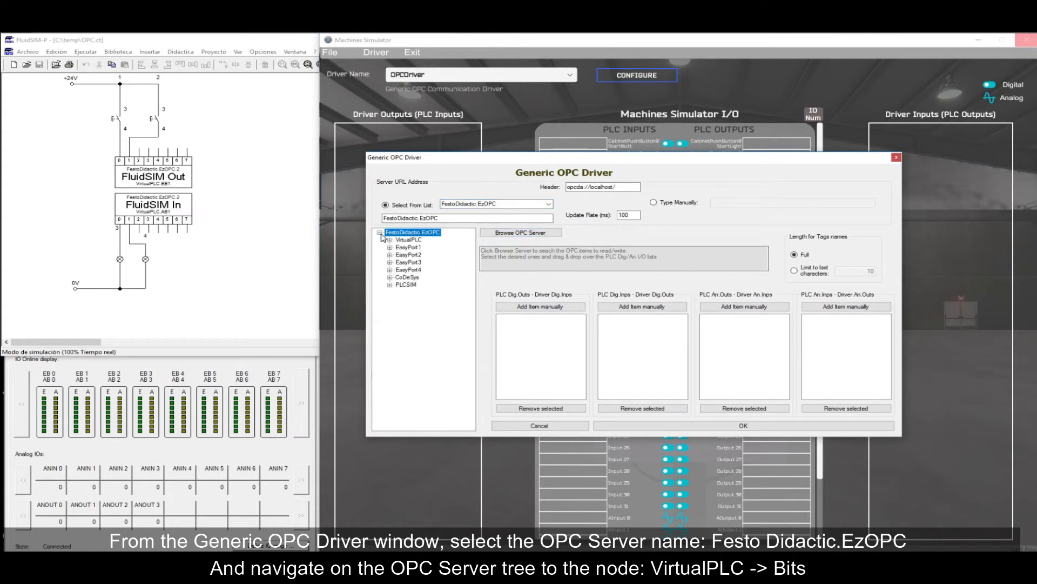
left_click(410, 239)
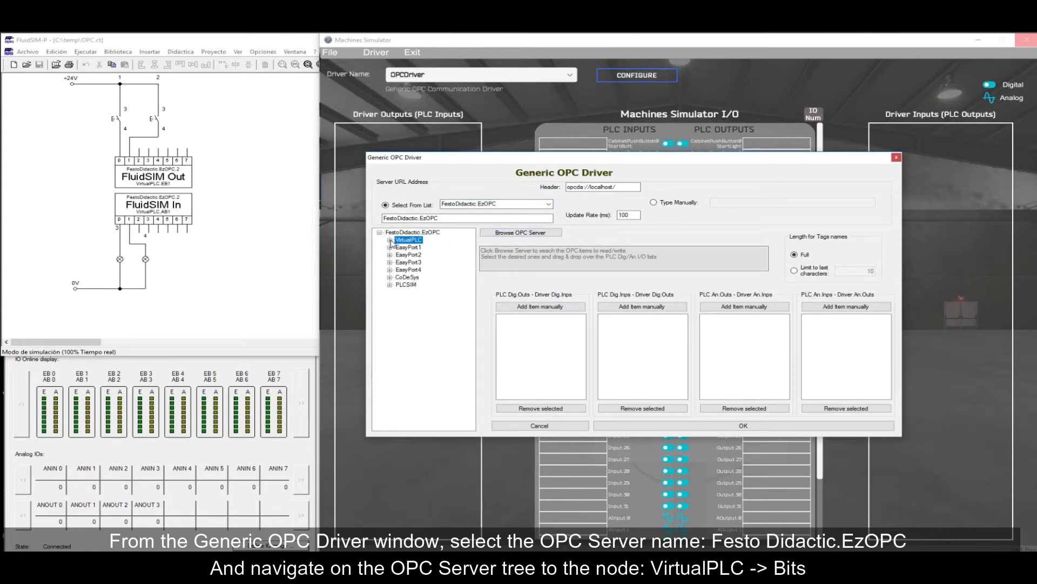
left_click(389, 239)
left_click(412, 254)
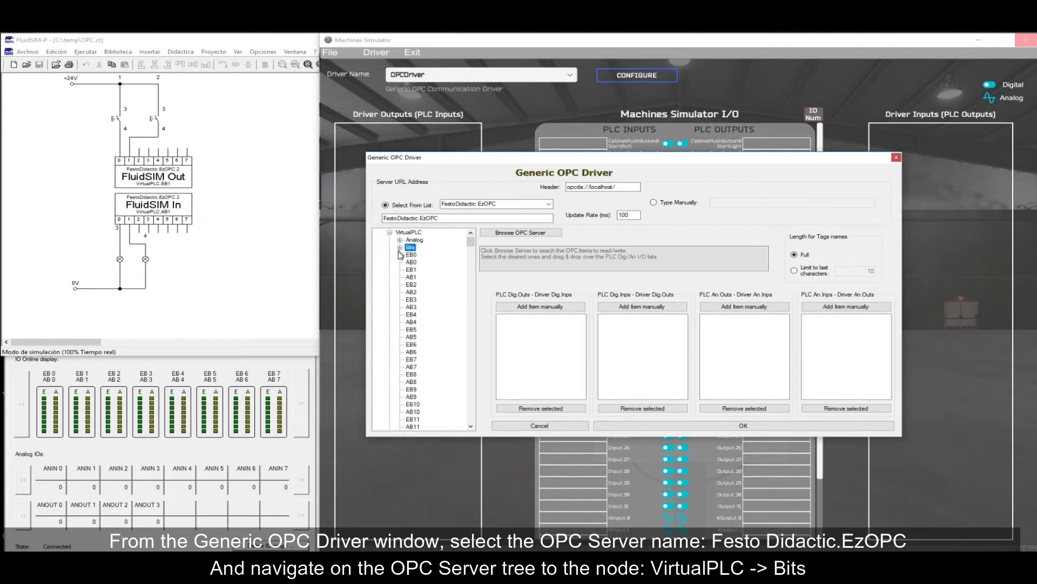
left_click(400, 247)
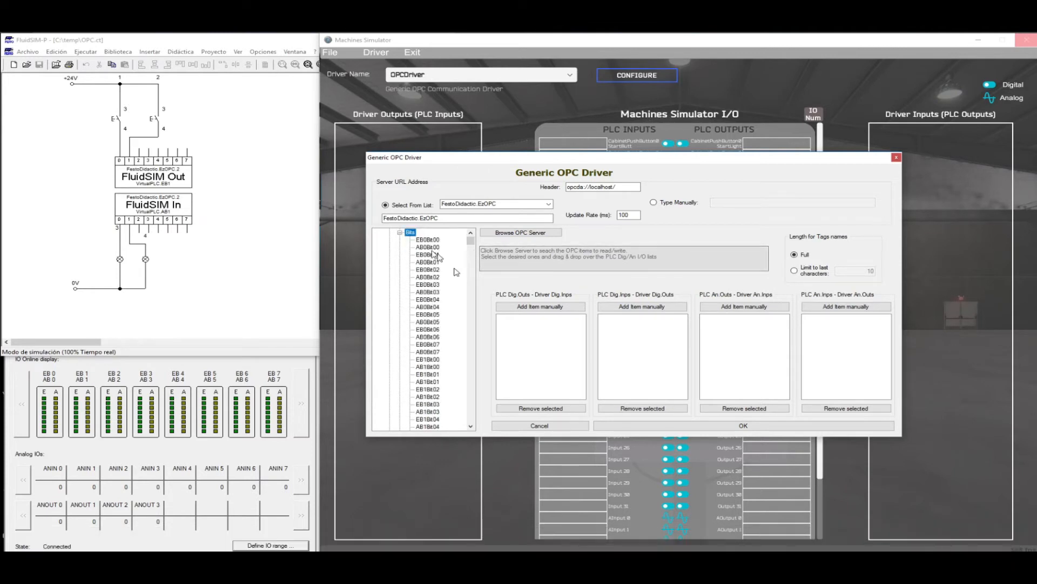
Add the VirtualPLC bits EB1Bit00 through EB1Bit04 to the PLC Dig.Outs - Driver Dig.Inps list.
scroll(439, 313, "down", 1)
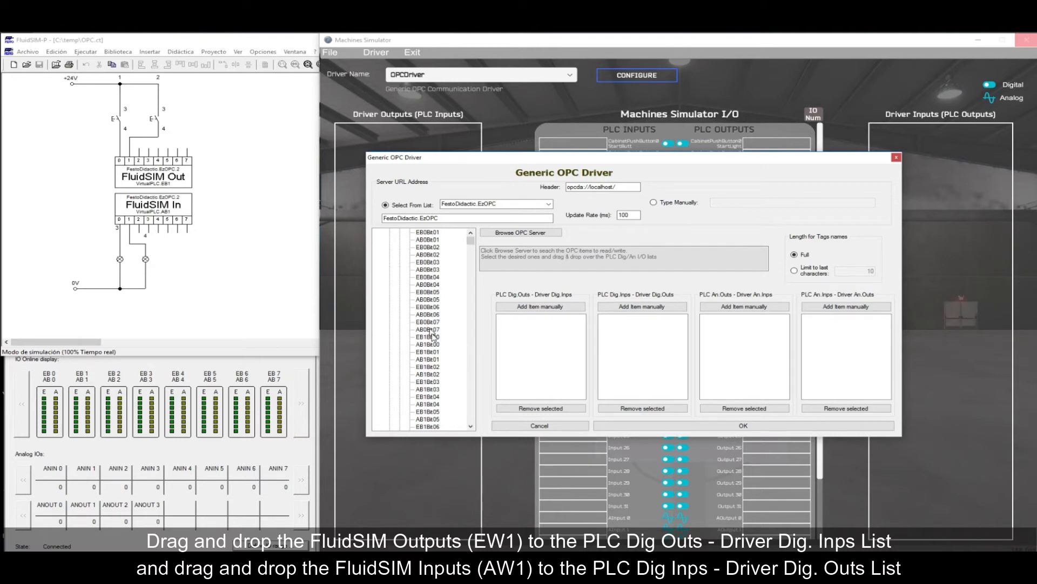
scroll(433, 346, "down", 1)
left_click_drag(428, 317, 544, 327)
left_click_drag(432, 330, 538, 338)
left_click_drag(438, 351, 535, 354)
left_click_drag(439, 359, 550, 354)
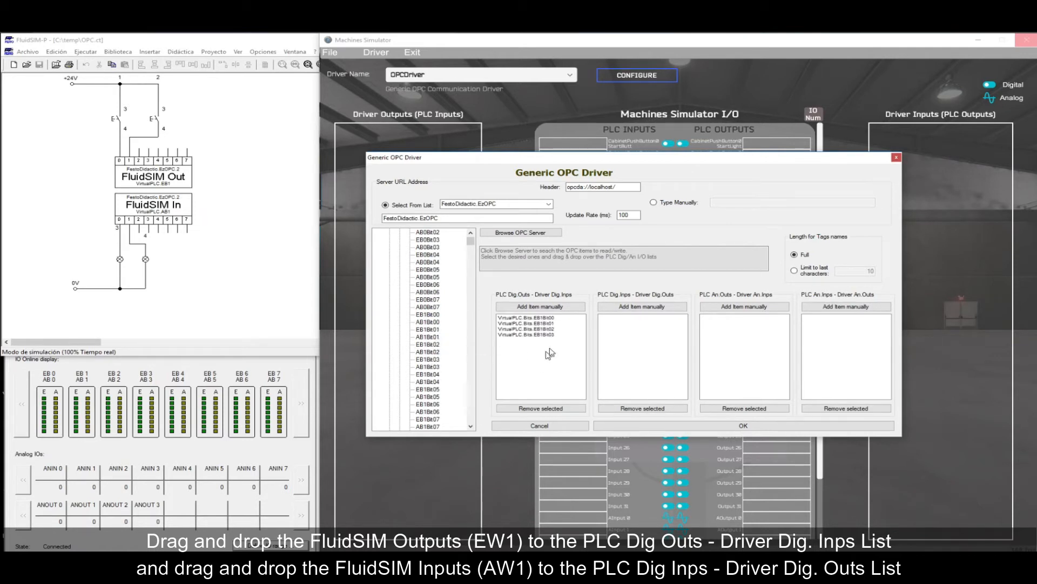
left_click_drag(432, 374, 538, 357)
Add AB1Bit00, AB1Bit01, EB1Bit02, EB1Bit03 and EB1Bit04 to the PLC Dig.Inps - Driver Dig.Outs list and accept the driver configuration.
left_click_drag(428, 327, 633, 334)
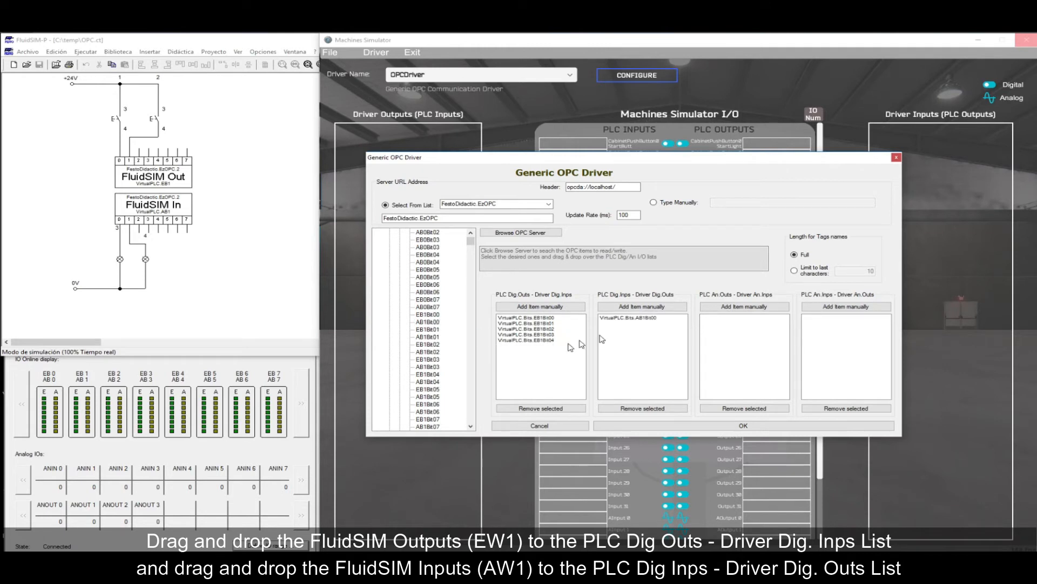
left_click_drag(442, 338, 651, 345)
left_click(431, 344)
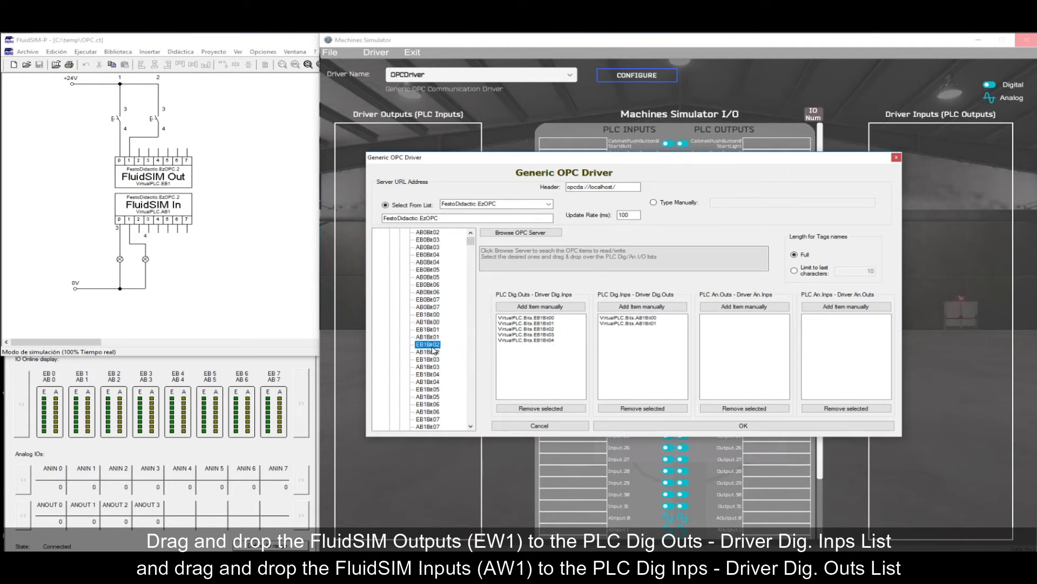
left_click_drag(433, 350, 649, 354)
left_click_drag(427, 360, 626, 356)
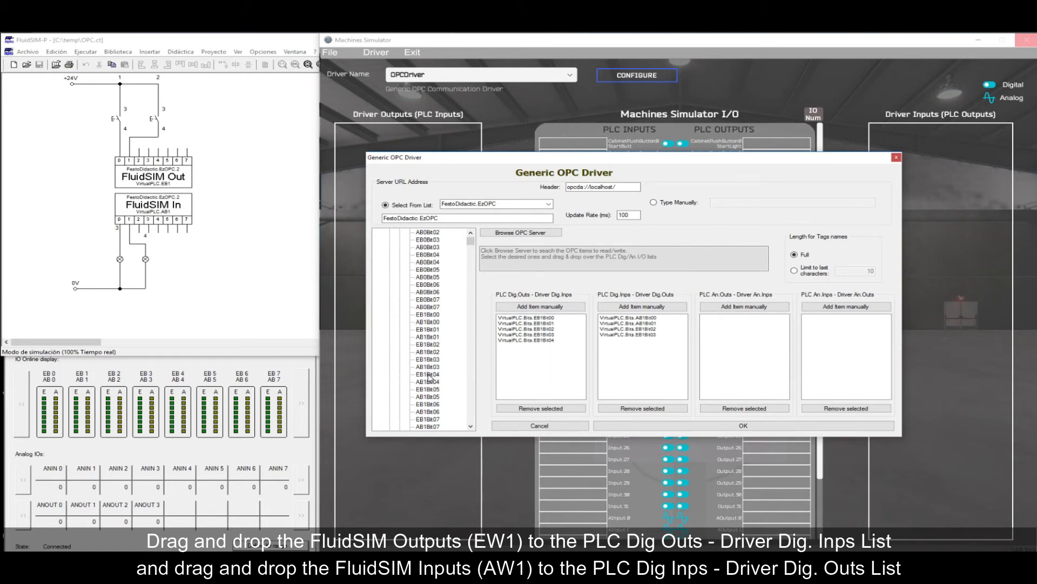
left_click_drag(429, 376, 636, 354)
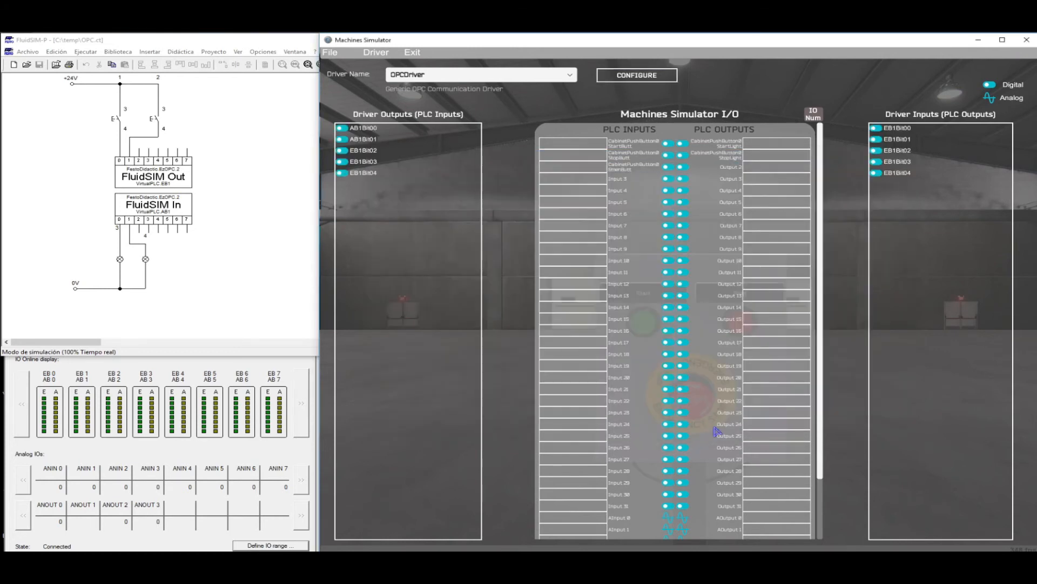
Automatically assign the OPC driver signals to the machine's I/O, and start the driver while exiting the driver setup.
left_click(378, 53)
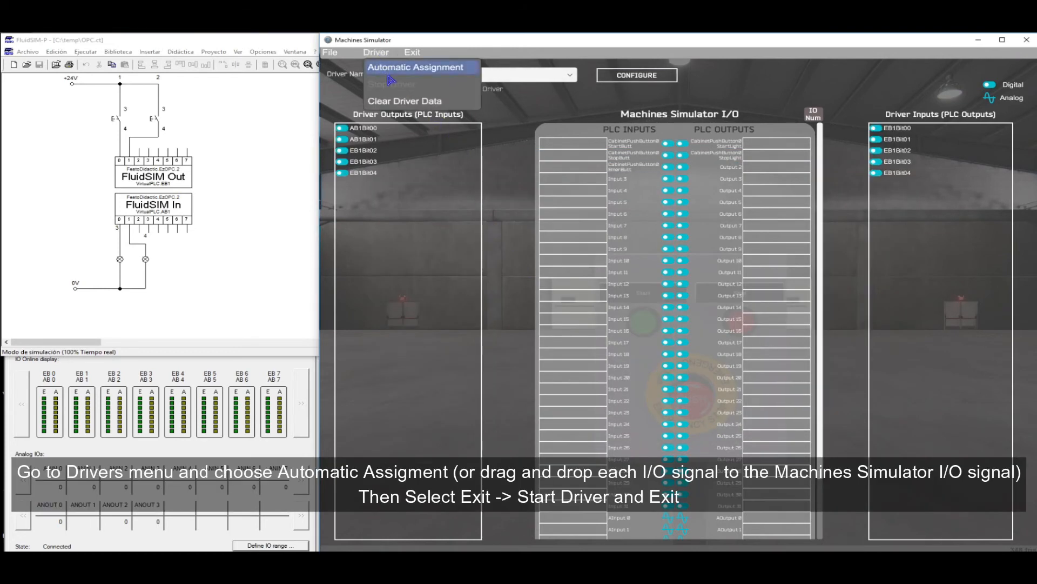
left_click(389, 67)
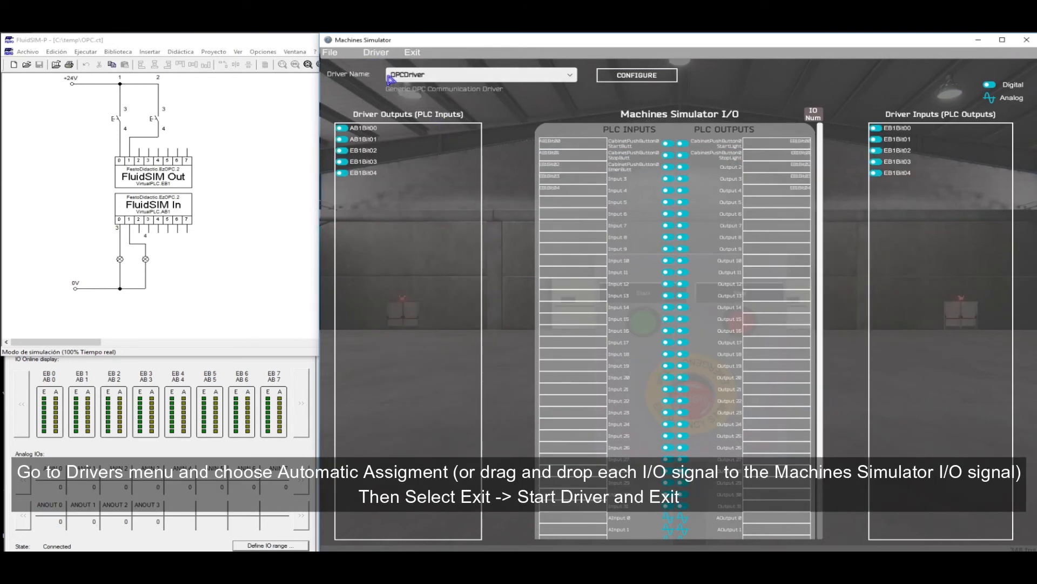
left_click(408, 53)
left_click(436, 69)
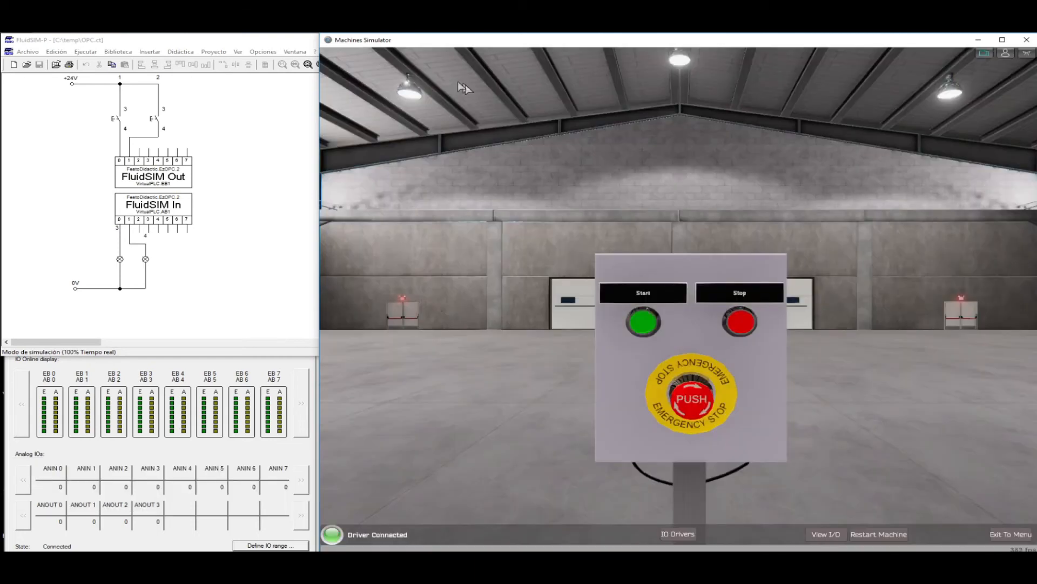
Test the cabinet's Start, Stop and emergency stop buttons in the running machine, checking the signals in FluidSIM and EzOPC.
left_click(643, 324)
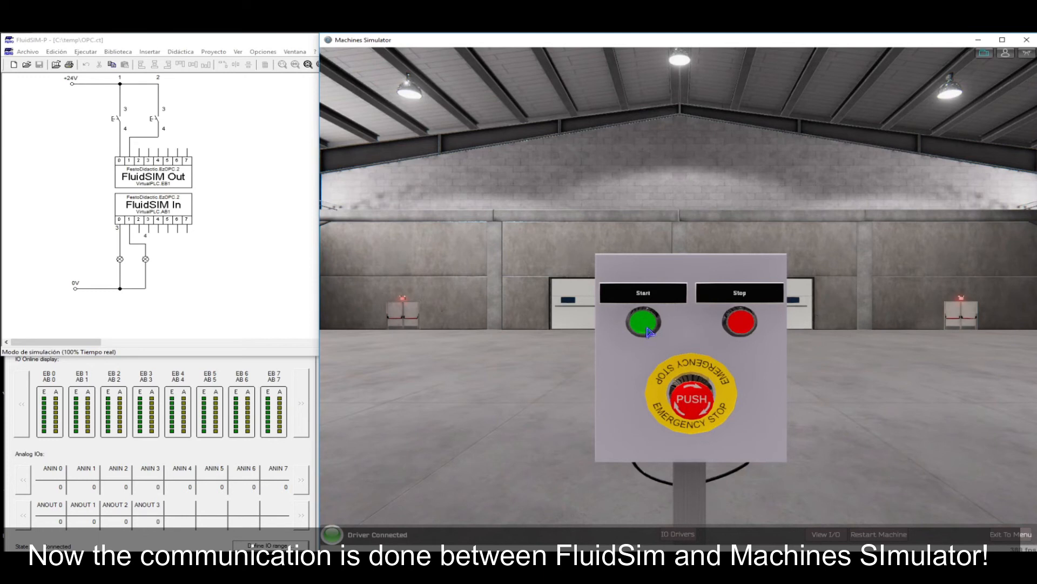
left_click(646, 327)
left_click(739, 326)
left_click(739, 326)
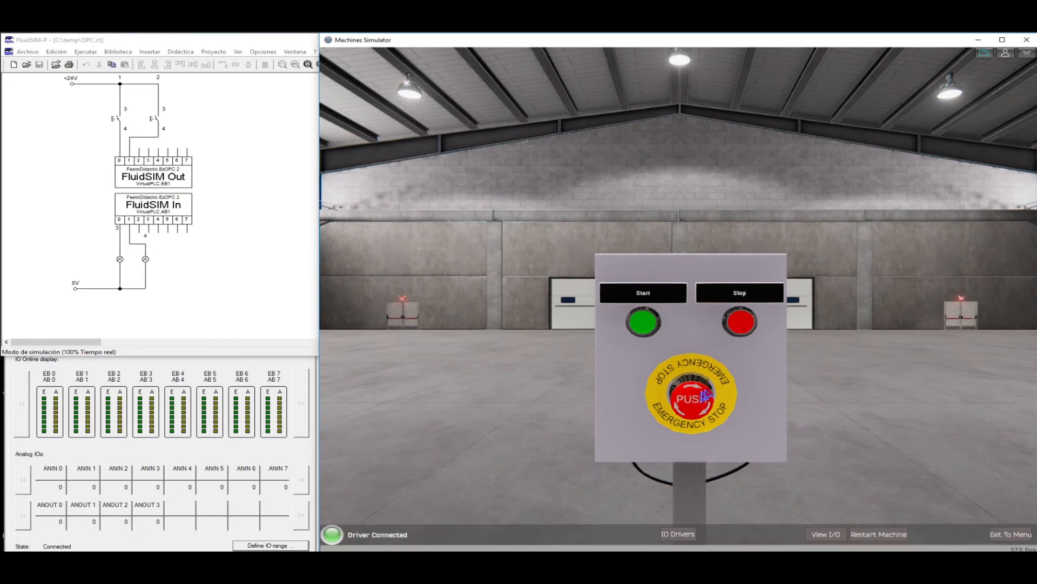
left_click(688, 406)
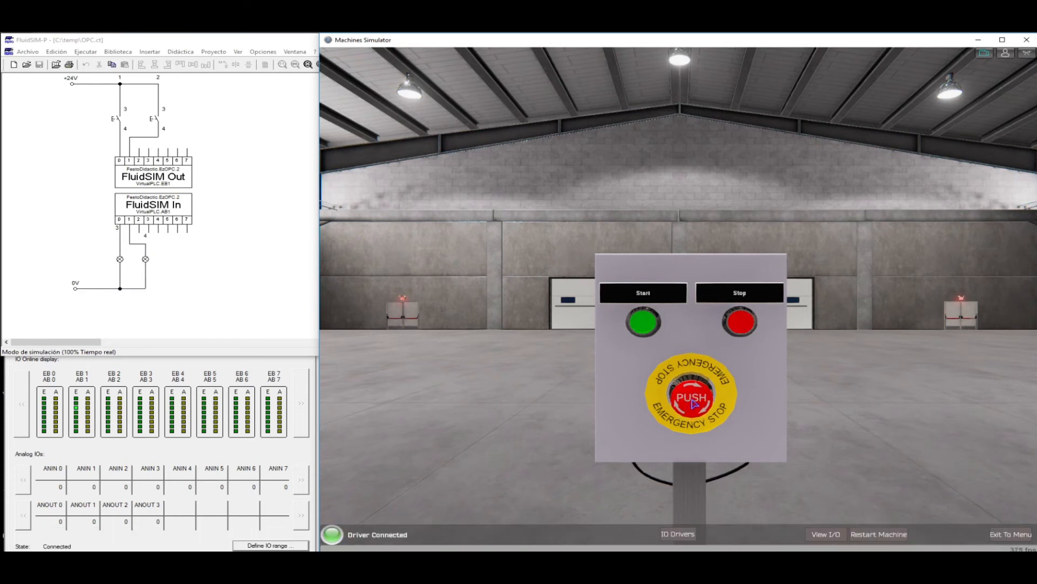
left_click(707, 403)
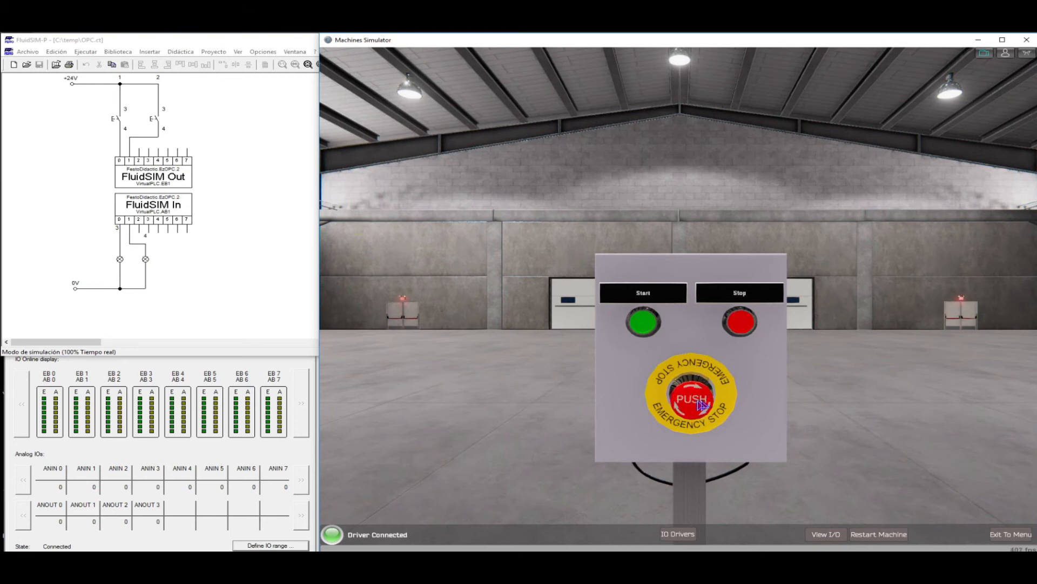
left_click(699, 404)
left_click(698, 404)
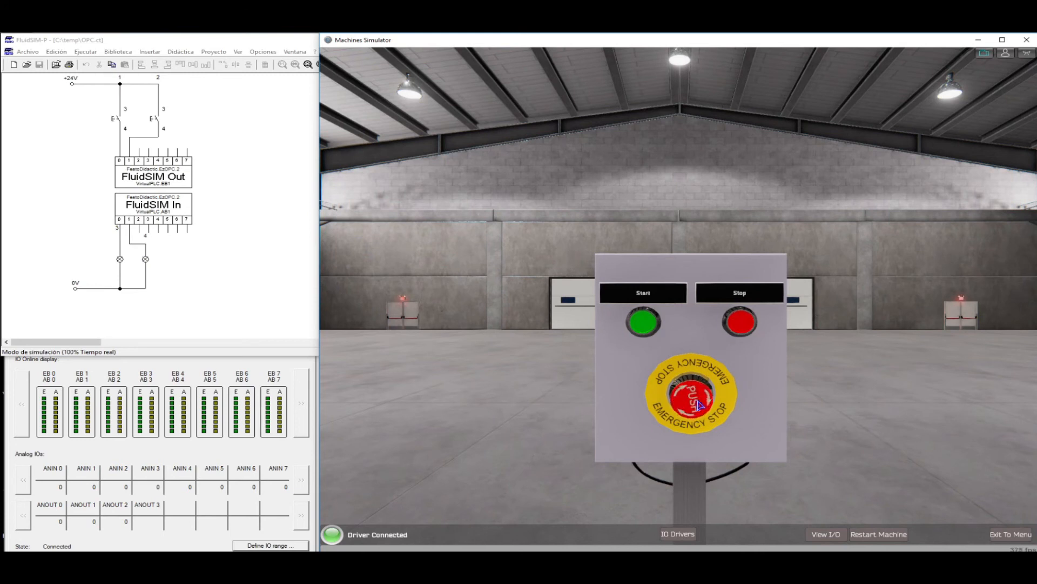
Switch to FluidSIM and actuate the circuit's two pushbuttons alternately to test the cabinet's Start and Stop lights.
left_click(124, 112)
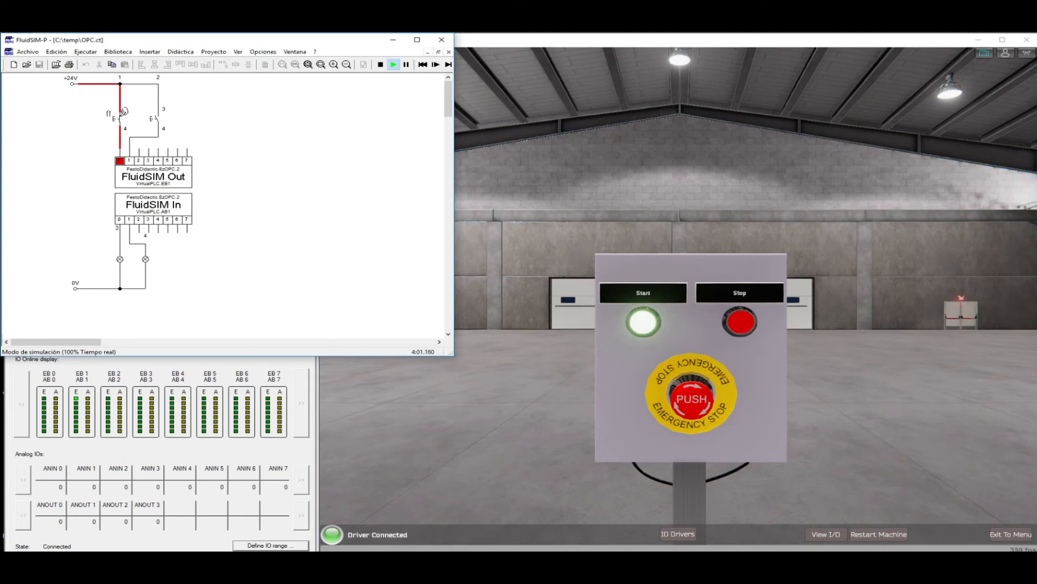
left_click(124, 112)
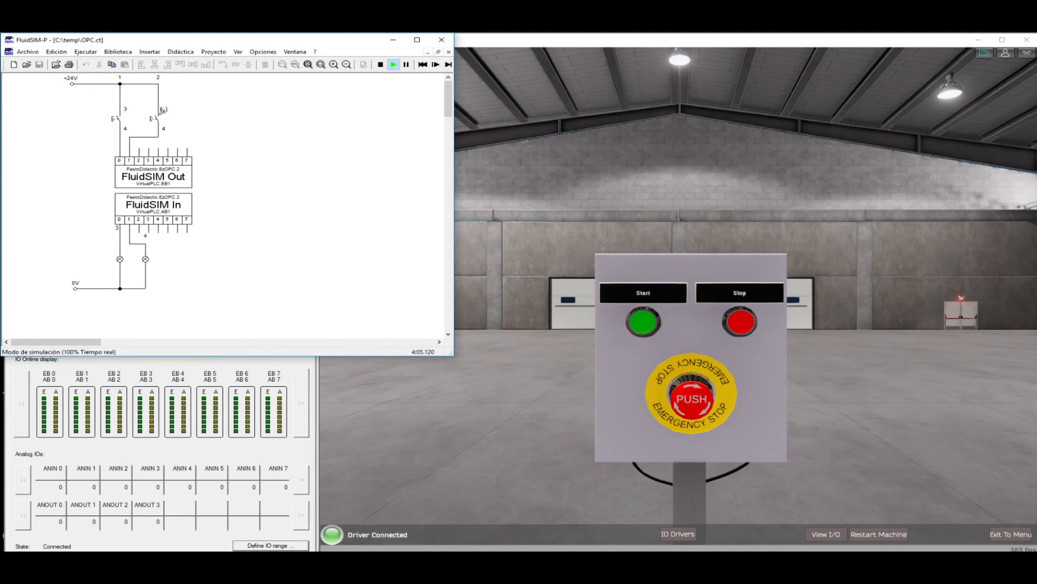
left_click(146, 115)
left_click(162, 111)
left_click(161, 111)
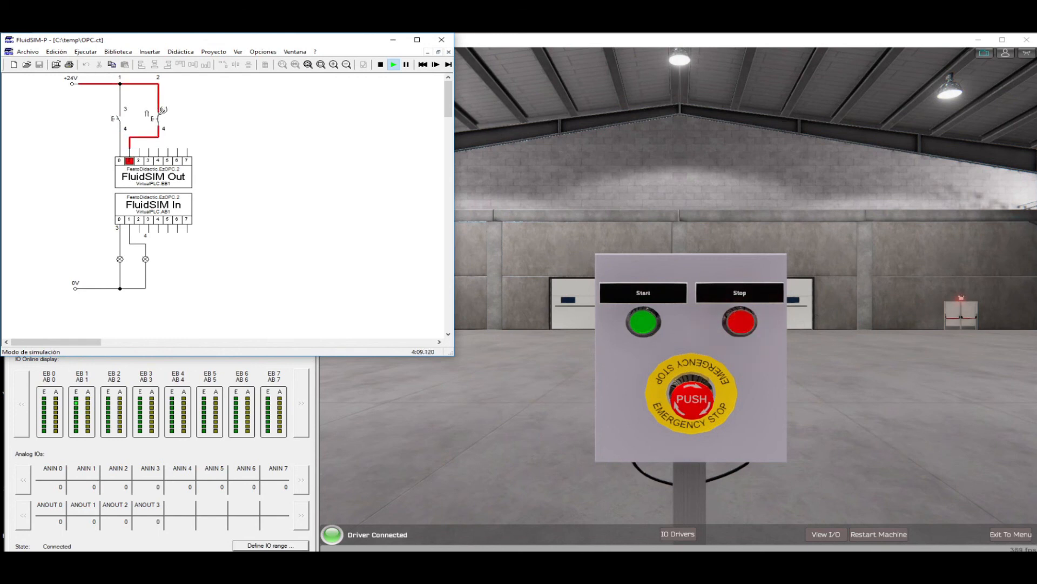
left_click(123, 111)
left_click(122, 111)
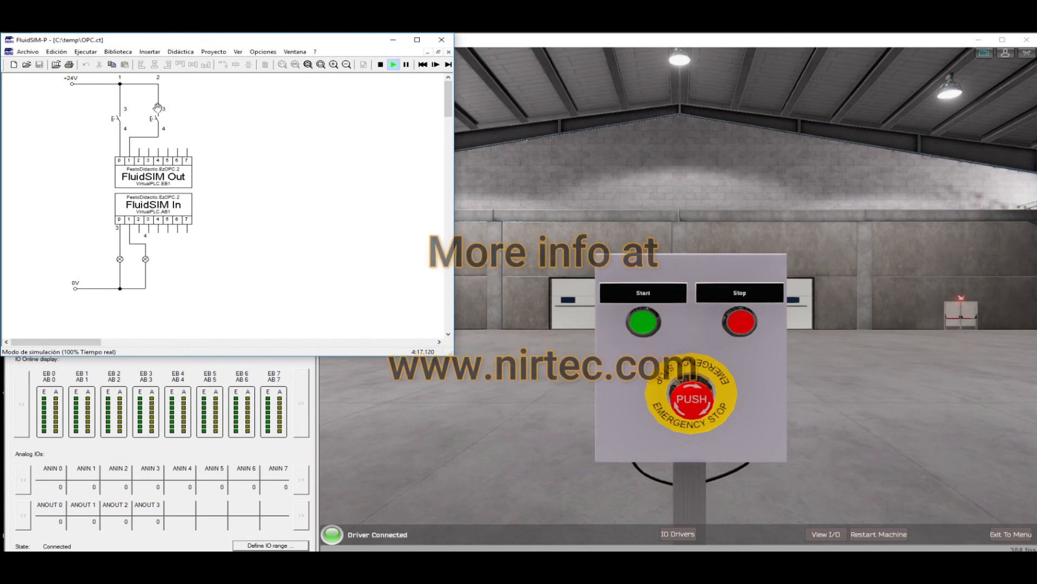
left_click(160, 107)
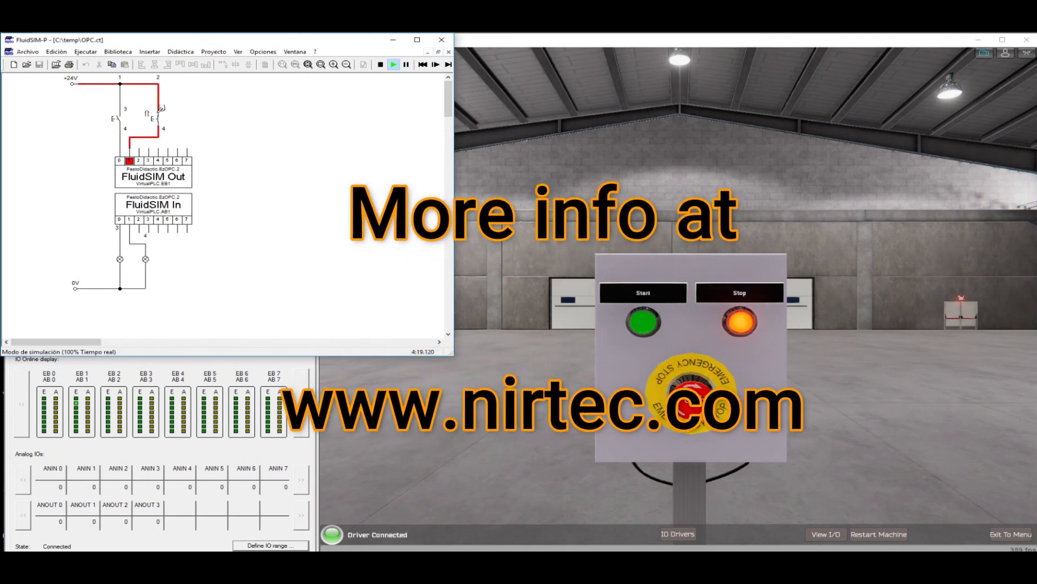
Return to Machines Simulator and operate the cabinet's Start and Stop buttons again to check the lamps in the FluidSIM circuit.
left_click(641, 323)
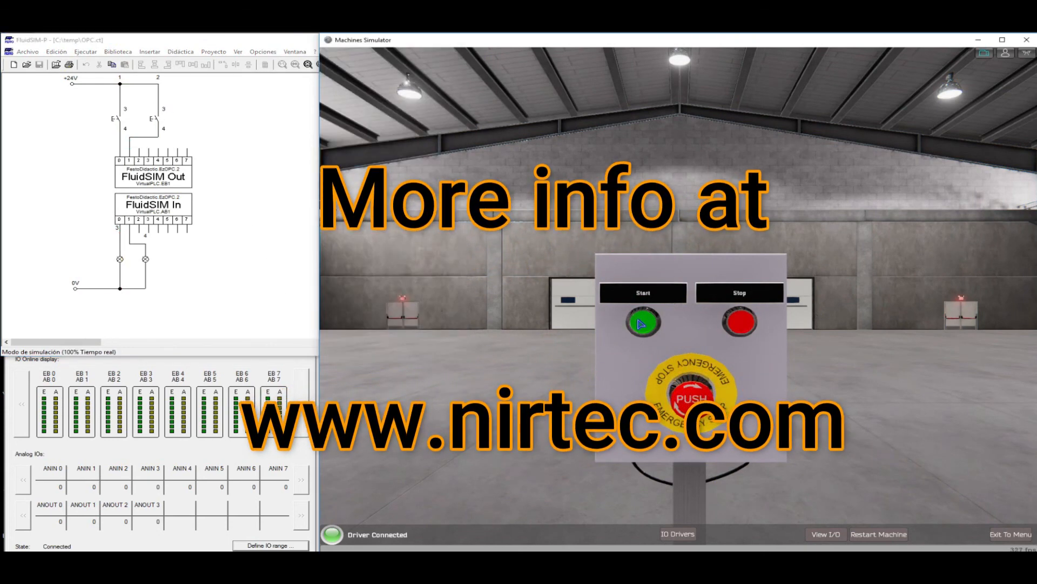
left_click(748, 328)
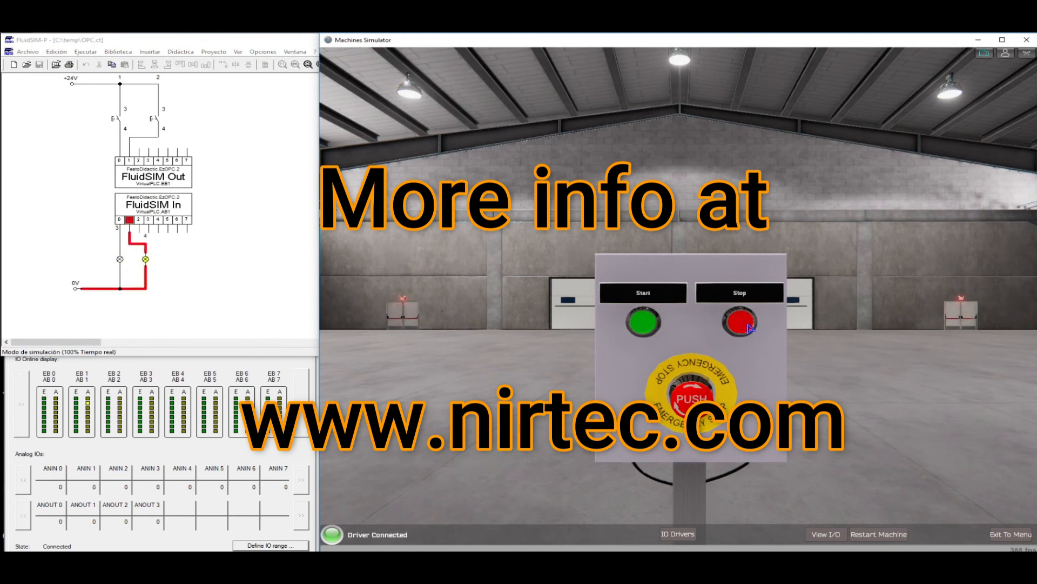
left_click(644, 326)
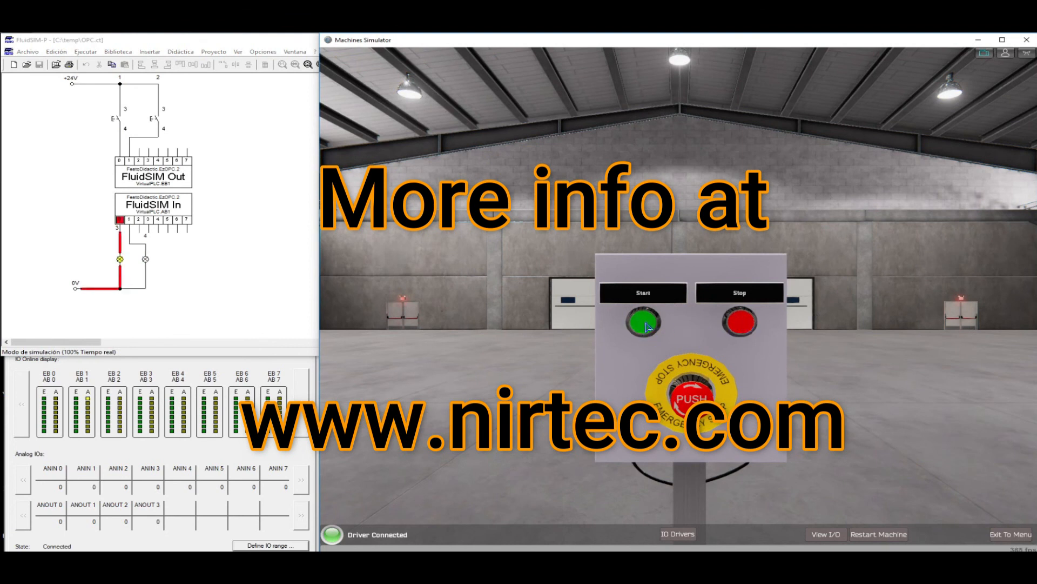
left_click(647, 326)
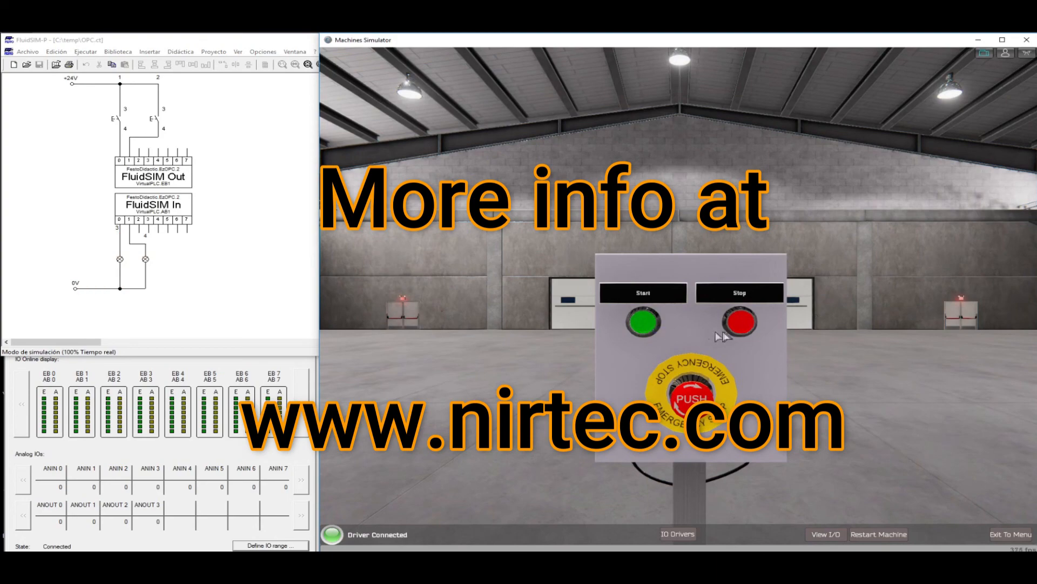